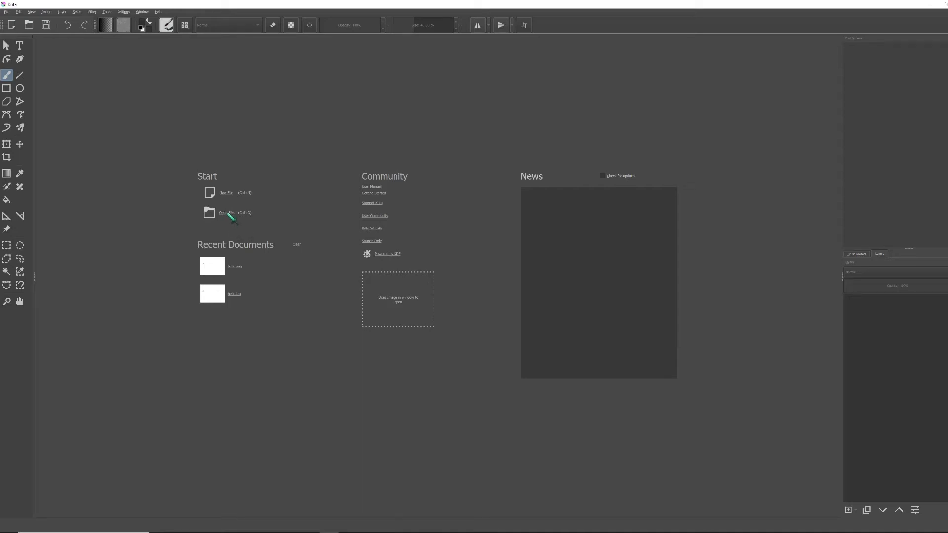
Step: Open the BrushLettering-PracticeSheets - Copy PDF from the welcome screen
left_click(228, 214)
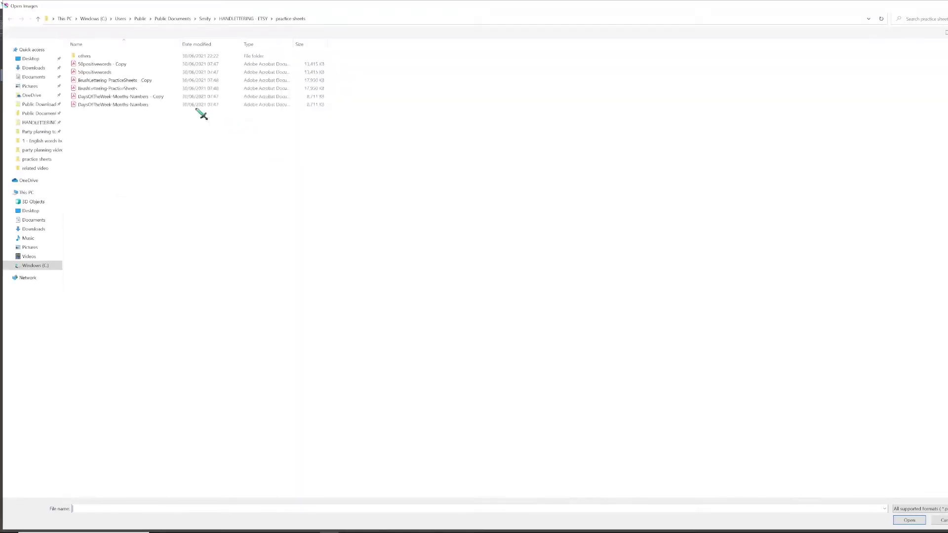
left_click(141, 82)
double_click(141, 82)
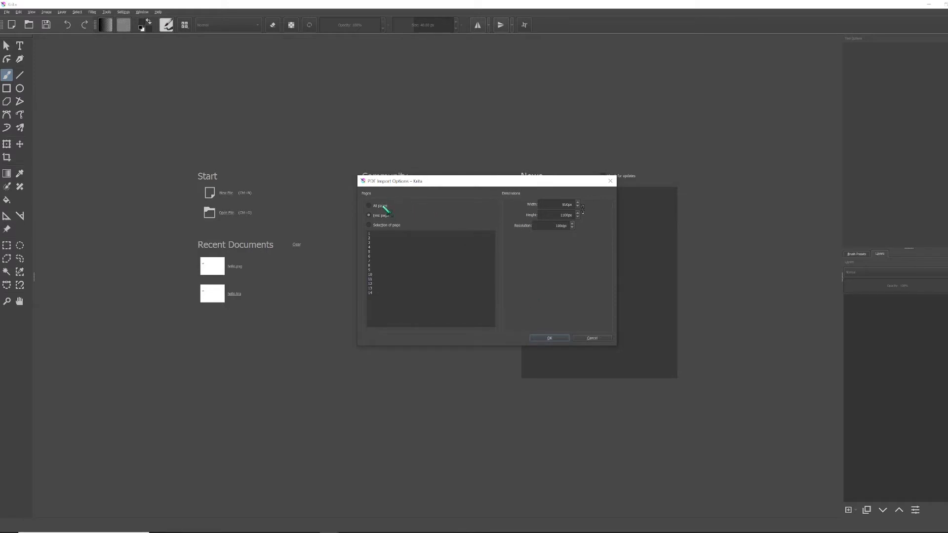
Step: Import all 14 pages of the PDF, each as its own layer
left_click(384, 207)
left_click(550, 339)
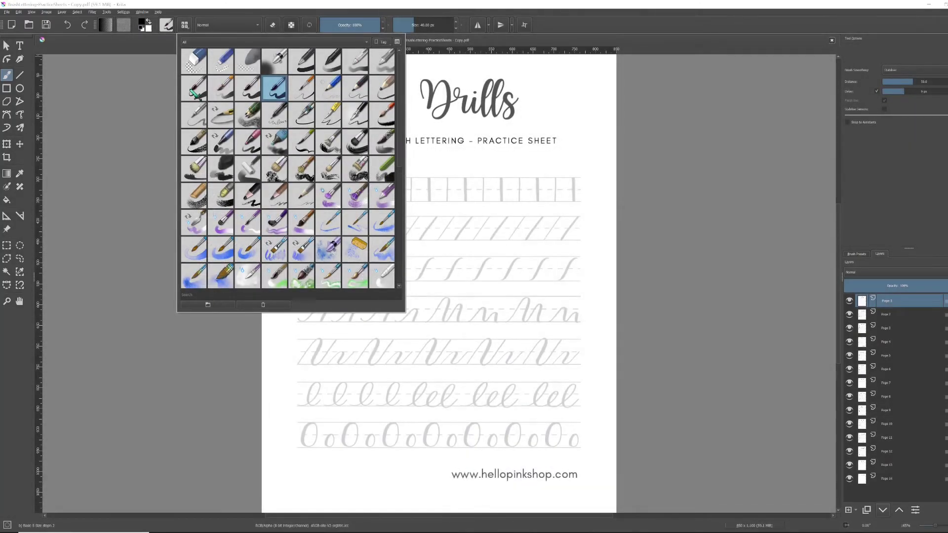
Step: Choose the b) Basic-5 Size brush preset and open its brush settings editor
left_click(193, 91)
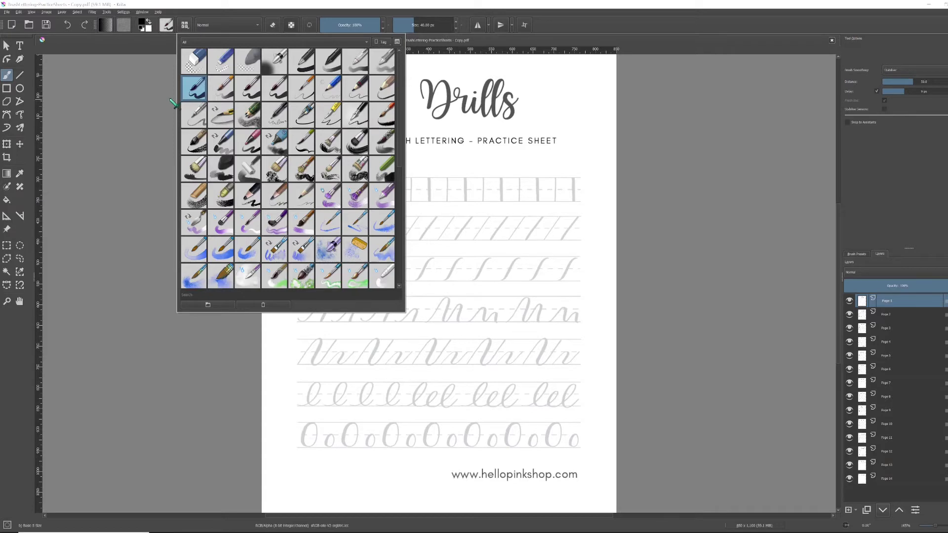
left_click(168, 85)
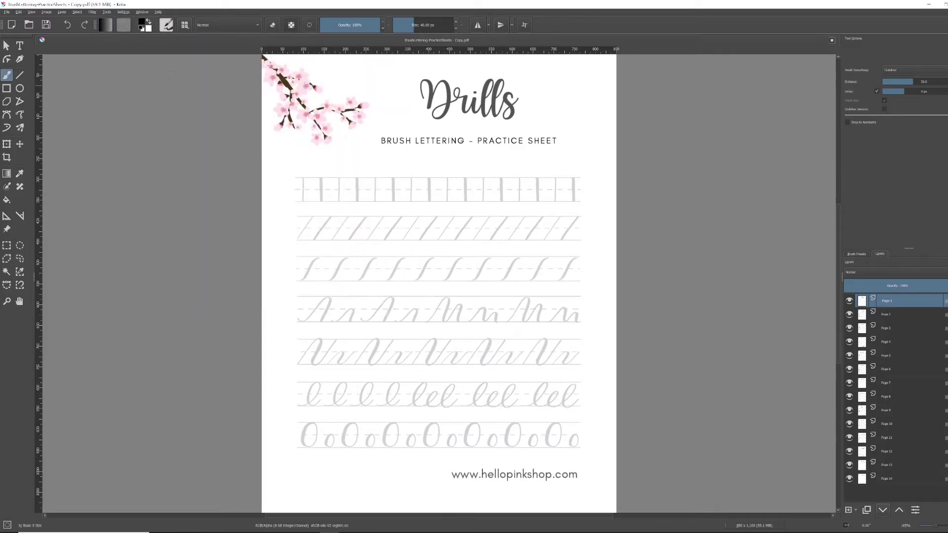
left_click(167, 26)
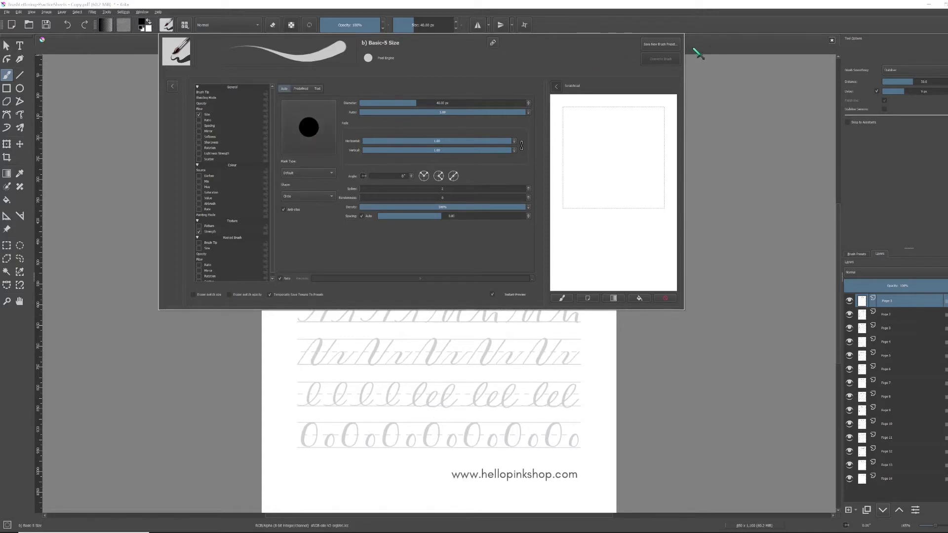
Step: Save the brush as a new preset named 'b) Basic-5 Size steph 3'
left_click(669, 44)
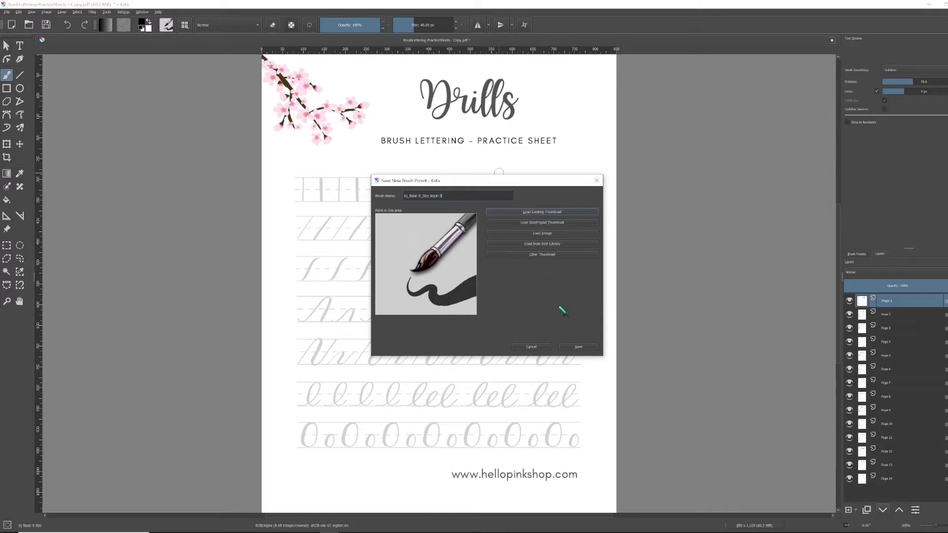
left_click(568, 347)
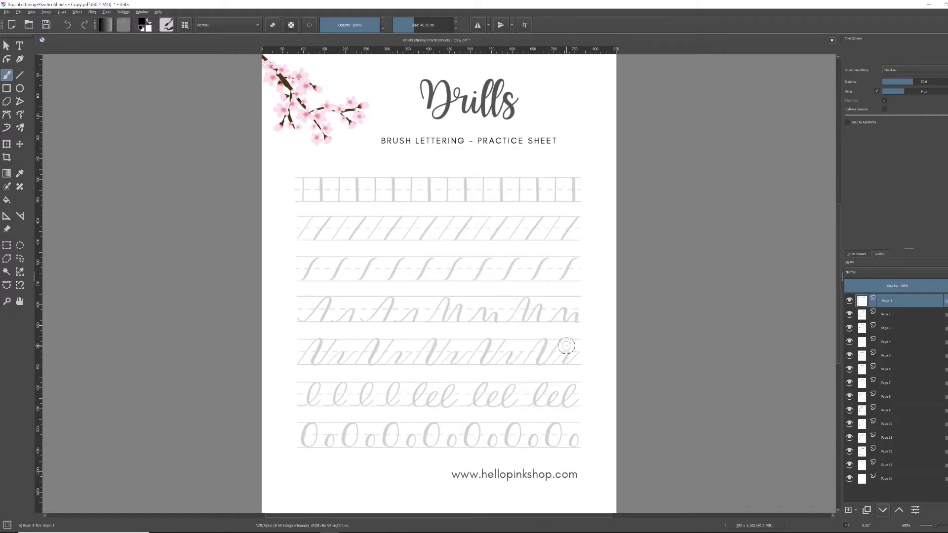
Step: Save the document, then flatten the brush tip to an ellipse with ratio 0.73
key("ctrl+s")
left_click(168, 26)
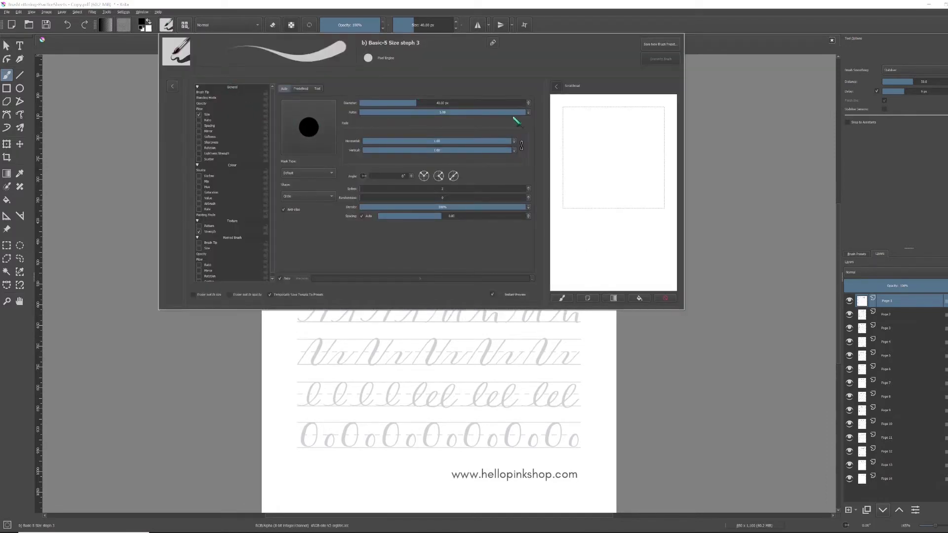
left_click_drag(522, 112, 498, 112)
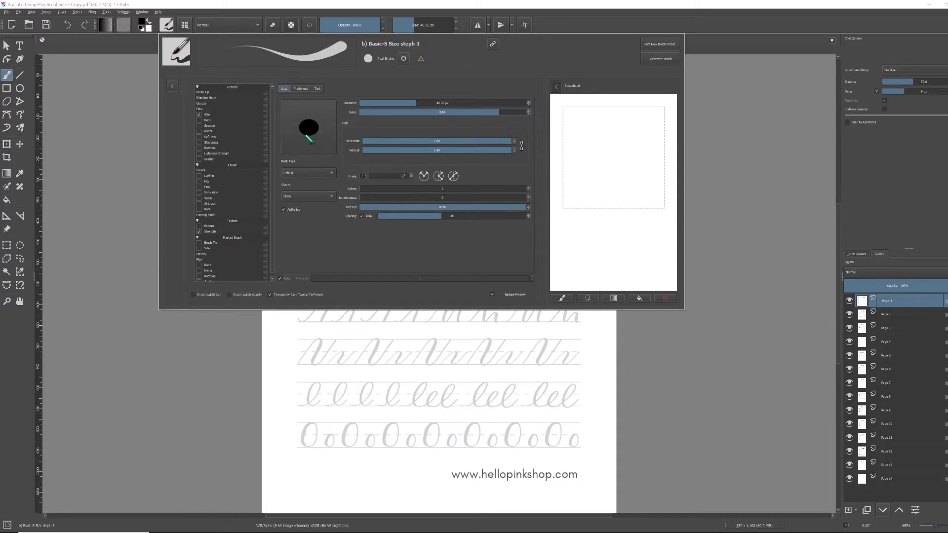
left_click_drag(498, 112, 479, 112)
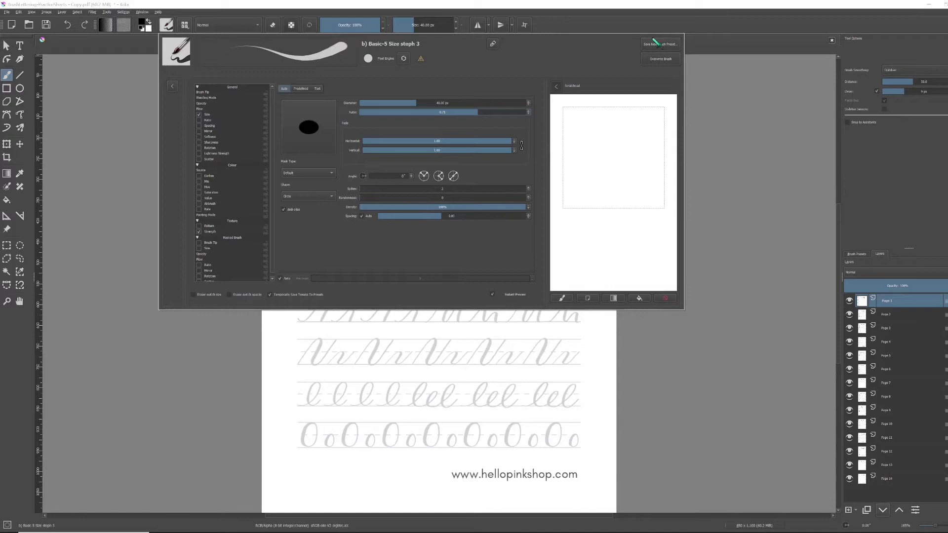
left_click(703, 117)
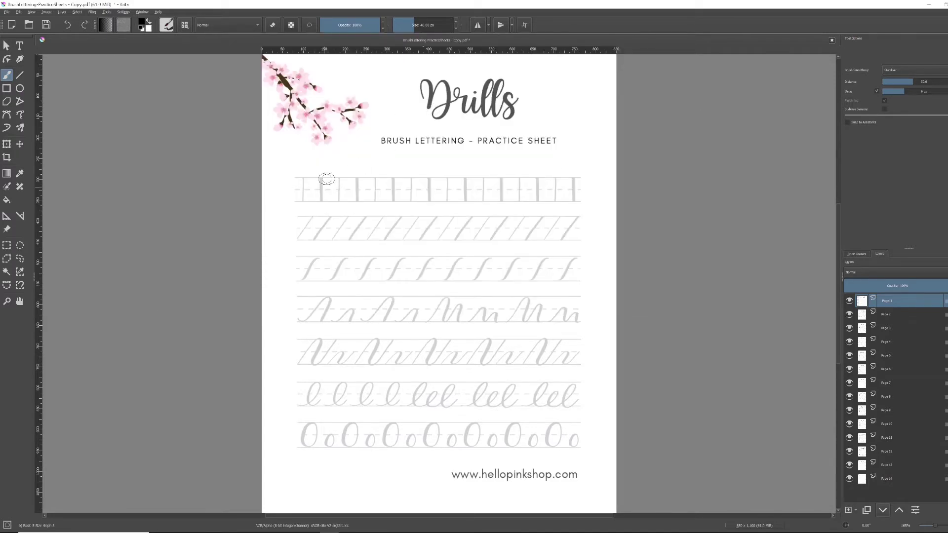
Step: Reduce the brush to 15 px, undo a stray dot, and add a new paint layer
left_click(419, 25)
left_click_drag(418, 24, 407, 24)
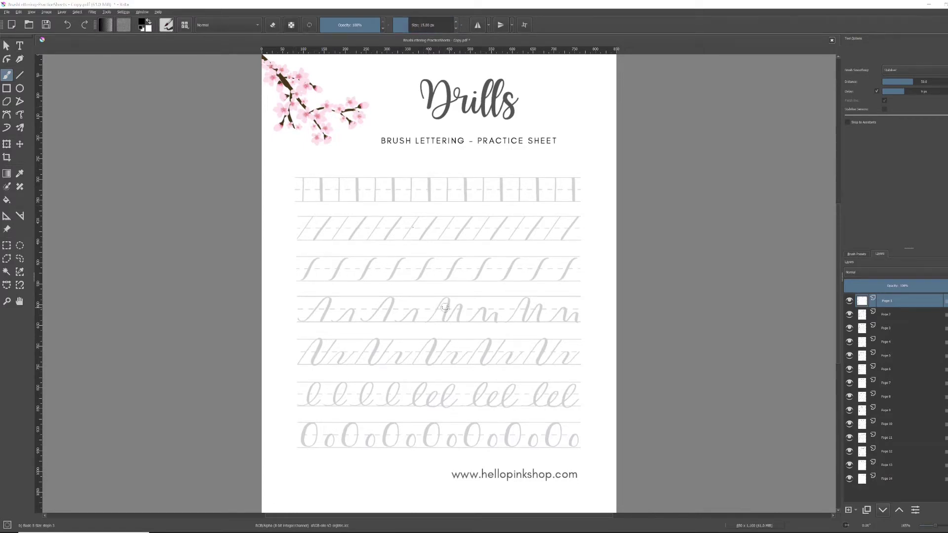
scroll(414, 227, "up", 1, "ctrl")
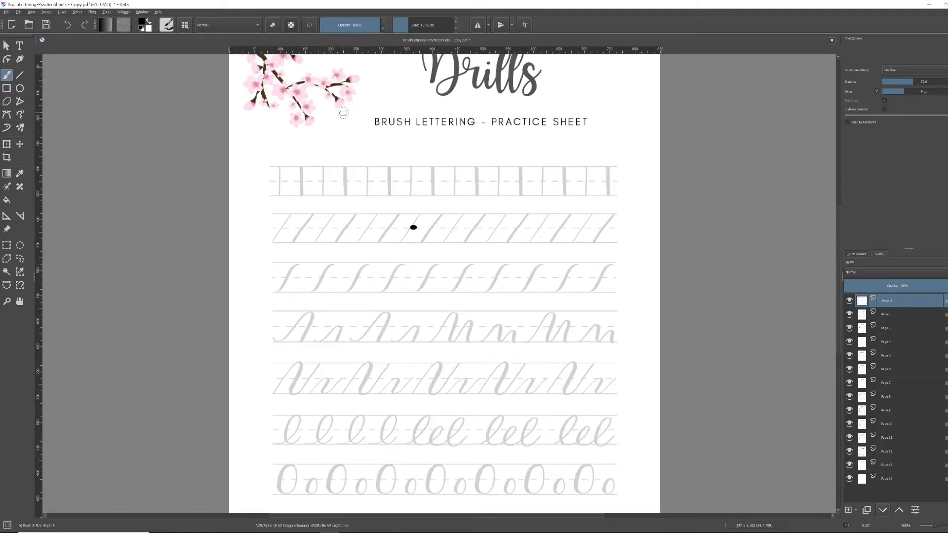
key("ctrl+z")
left_click(849, 509)
Step: Trace the top-row downstrokes and the third-row S curves in black
left_click_drag(301, 169, 303, 196)
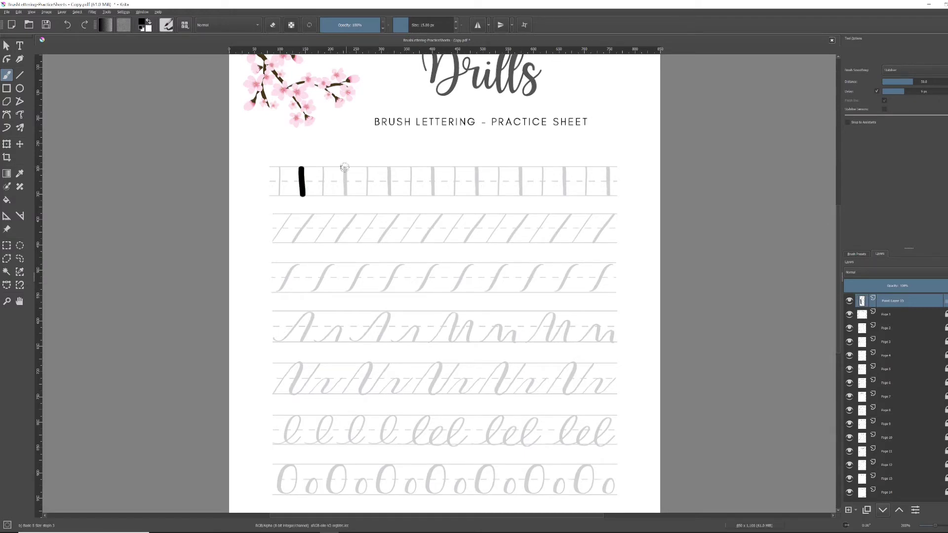
left_click_drag(344, 168, 345, 196)
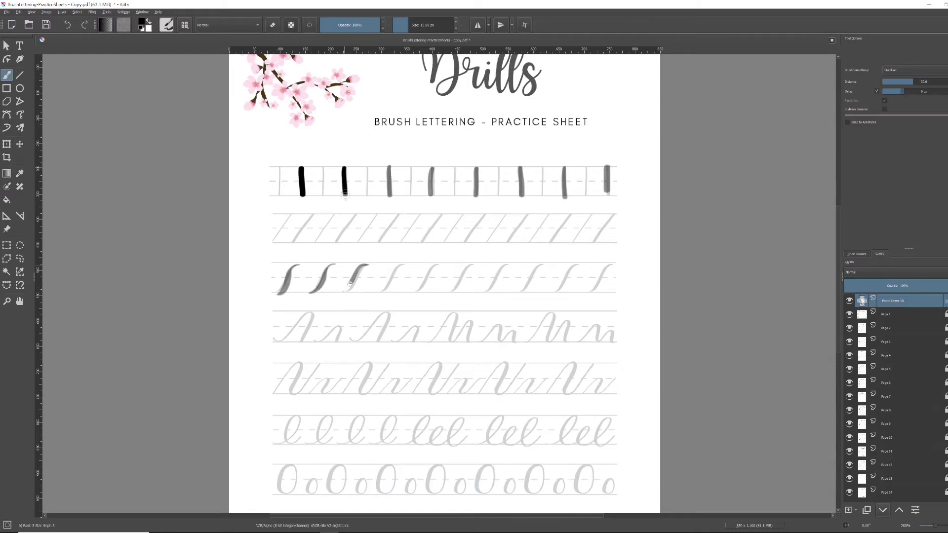
mouse_move(341, 292)
left_mouse_down()
mouse_move(367, 265)
mouse_move(384, 286)
mouse_move(377, 295)
left_mouse_up()
left_click_drag(438, 265, 408, 295)
left_click_drag(471, 266, 441, 295)
scroll(789, 124, "down", 5)
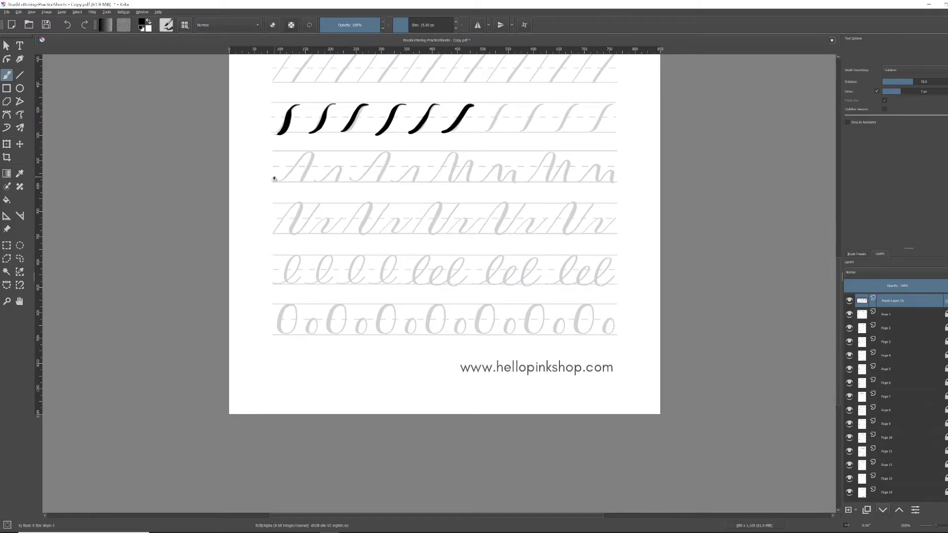
Step: Trace the arch strokes as A and M shapes, and begin a V in the next row
mouse_move(288, 167)
left_mouse_down()
mouse_move(309, 153)
mouse_move(303, 177)
mouse_move(332, 169)
mouse_move(337, 181)
mouse_move(357, 180)
mouse_move(382, 155)
mouse_move(382, 174)
mouse_move(401, 178)
mouse_move(413, 168)
mouse_move(414, 177)
mouse_move(441, 170)
mouse_move(455, 153)
mouse_move(454, 182)
mouse_move(469, 160)
mouse_move(468, 182)
mouse_move(499, 167)
mouse_move(514, 188)
left_mouse_up()
mouse_move(524, 183)
left_mouse_down()
mouse_move(550, 153)
mouse_move(548, 181)
mouse_move(564, 161)
mouse_move(570, 186)
left_mouse_up()
mouse_move(272, 232)
left_mouse_down()
mouse_move(285, 210)
mouse_move(300, 205)
mouse_move(294, 230)
mouse_move(319, 205)
left_mouse_up()
mouse_move(310, 235)
left_mouse_down()
mouse_move(328, 220)
mouse_move(323, 233)
mouse_move(367, 204)
mouse_move(364, 232)
mouse_move(379, 214)
mouse_move(406, 234)
left_mouse_up()
Step: Enlarge the brush for a thick V, then trace a thin n at 10 px and return to 15 px
key("F5")
left_click_drag(399, 102, 422, 102)
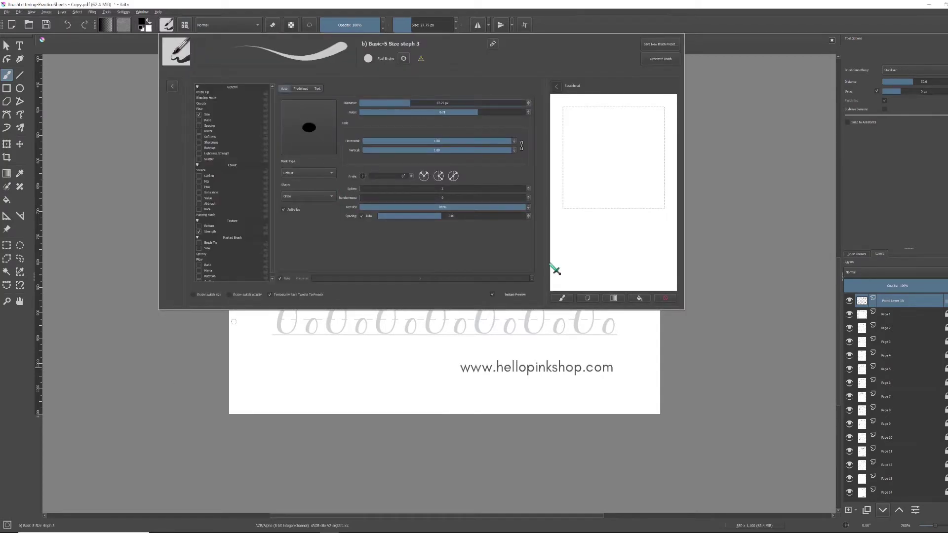
key("F5")
mouse_move(412, 233)
left_mouse_down()
mouse_move(440, 202)
mouse_move(431, 231)
mouse_move(460, 201)
left_mouse_up()
left_click_drag(405, 25, 403, 25)
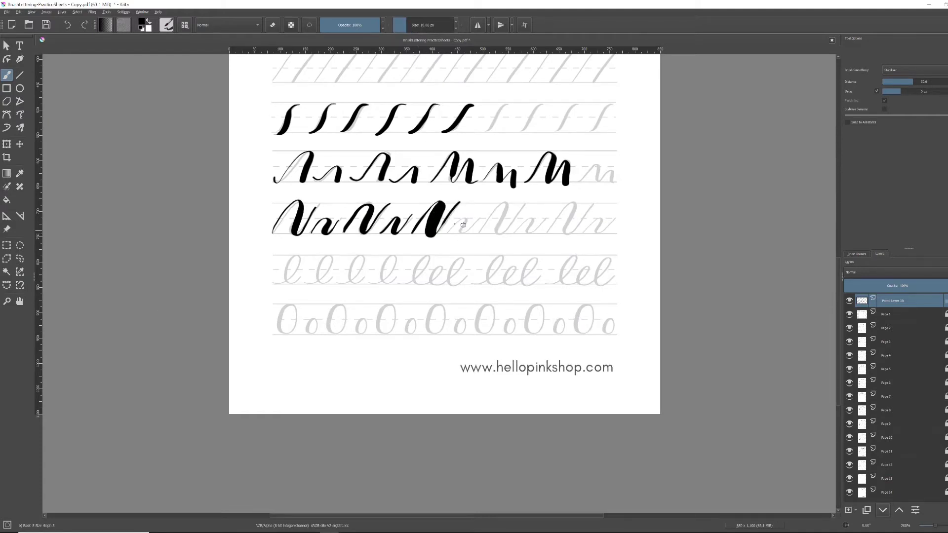
mouse_move(447, 232)
left_mouse_down()
mouse_move(507, 206)
mouse_move(497, 228)
mouse_move(519, 214)
mouse_move(516, 233)
mouse_move(534, 216)
mouse_move(531, 231)
mouse_move(558, 220)
mouse_move(547, 232)
mouse_move(574, 205)
mouse_move(570, 232)
mouse_move(594, 199)
left_mouse_up()
key("bracketright")
key("bracketright")
Step: Finish the last V and trace the small and large ovals in the bottom row
mouse_move(296, 306)
left_mouse_down()
mouse_move(283, 309)
mouse_move(291, 335)
mouse_move(298, 307)
mouse_move(308, 331)
mouse_move(318, 319)
left_mouse_up()
mouse_move(341, 303)
left_mouse_down()
mouse_move(327, 316)
mouse_move(336, 335)
mouse_move(347, 302)
mouse_move(358, 332)
left_mouse_up()
mouse_move(391, 299)
left_mouse_down()
mouse_move(379, 315)
mouse_move(383, 335)
mouse_move(395, 304)
left_mouse_up()
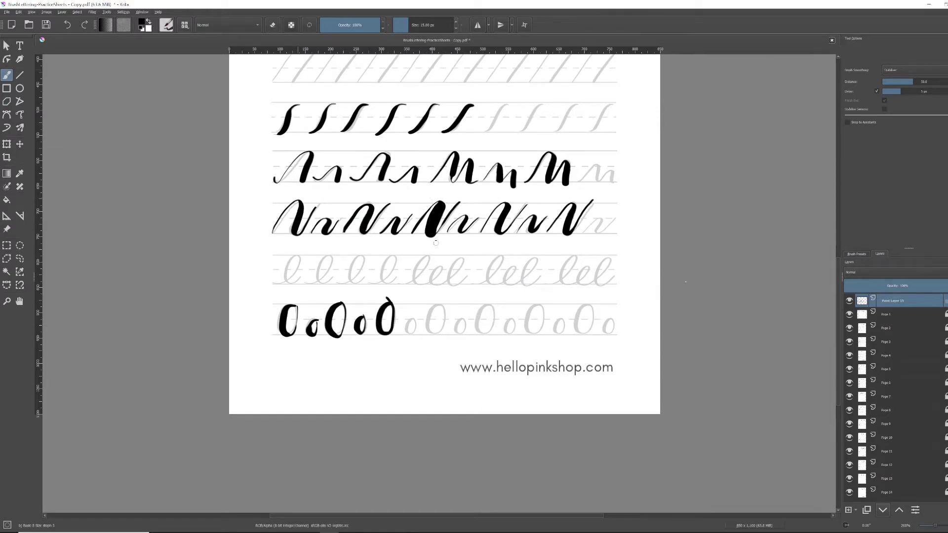
Step: Select the Page 1 layer and hide the paint layer with the traced strokes
left_click(923, 329)
left_click(881, 316)
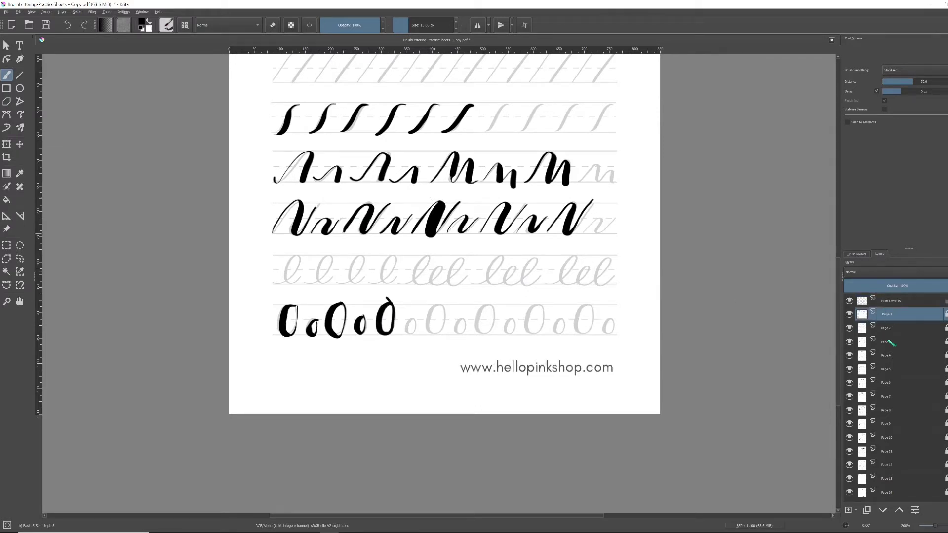
left_click(849, 300)
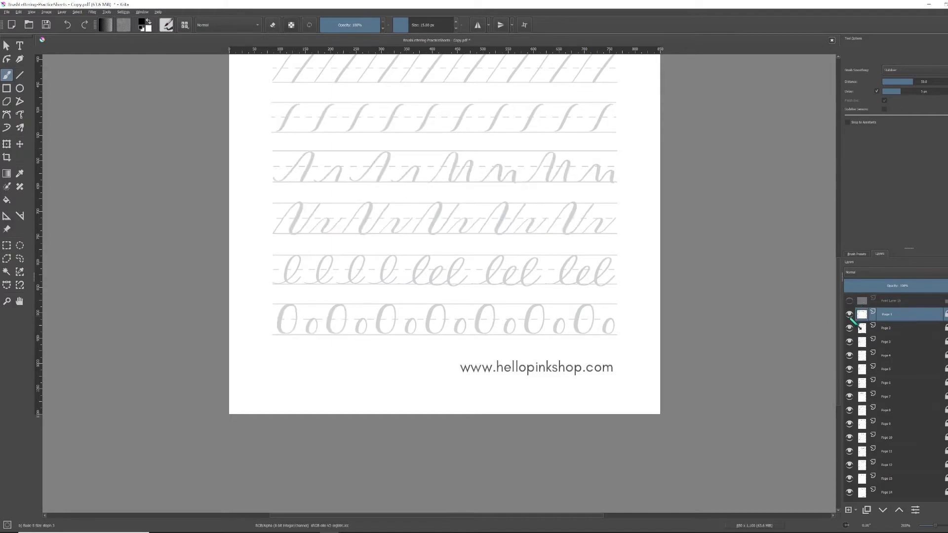
Step: Hide Pages 1 through 10 in turn, previewing sheets up to uppercase P–T
left_click(849, 315)
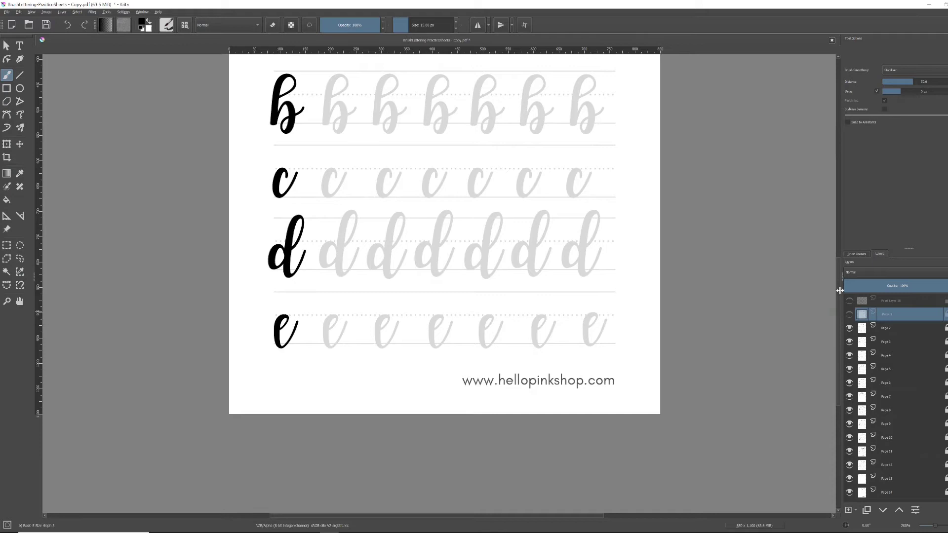
scroll(305, 57, "up", 3)
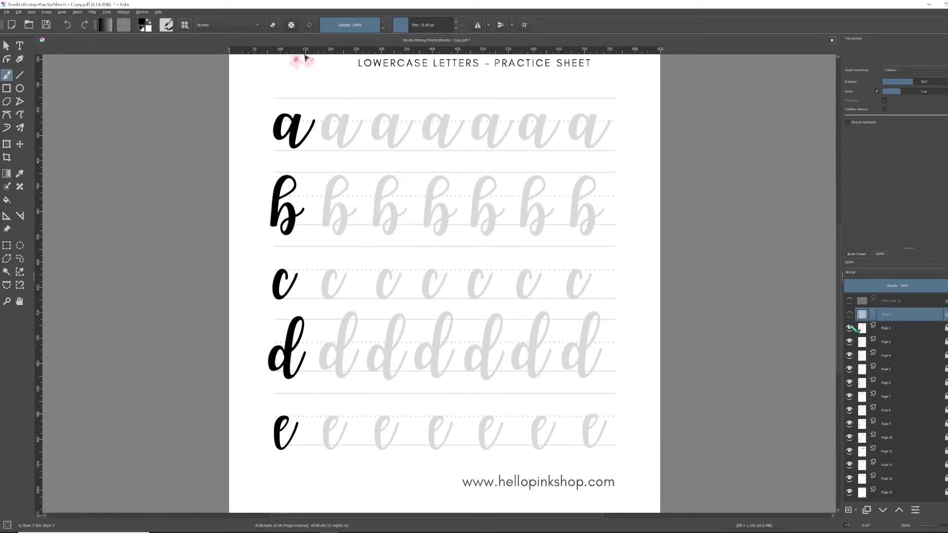
left_click(849, 328)
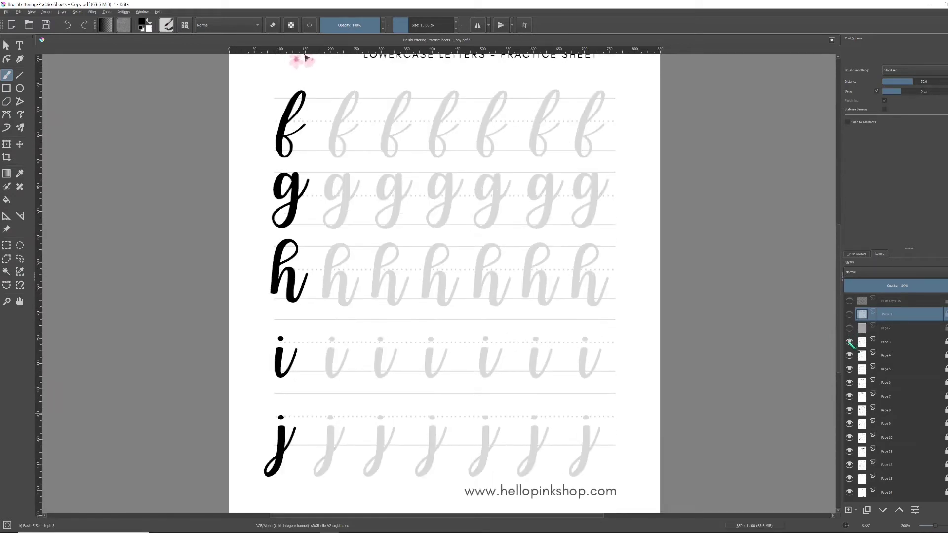
left_click(849, 341)
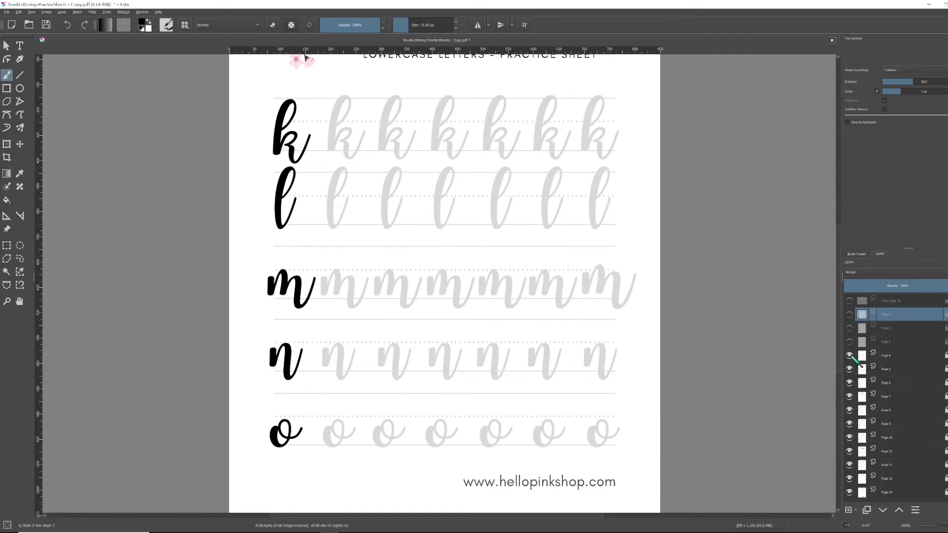
left_click(849, 355)
left_click(849, 368)
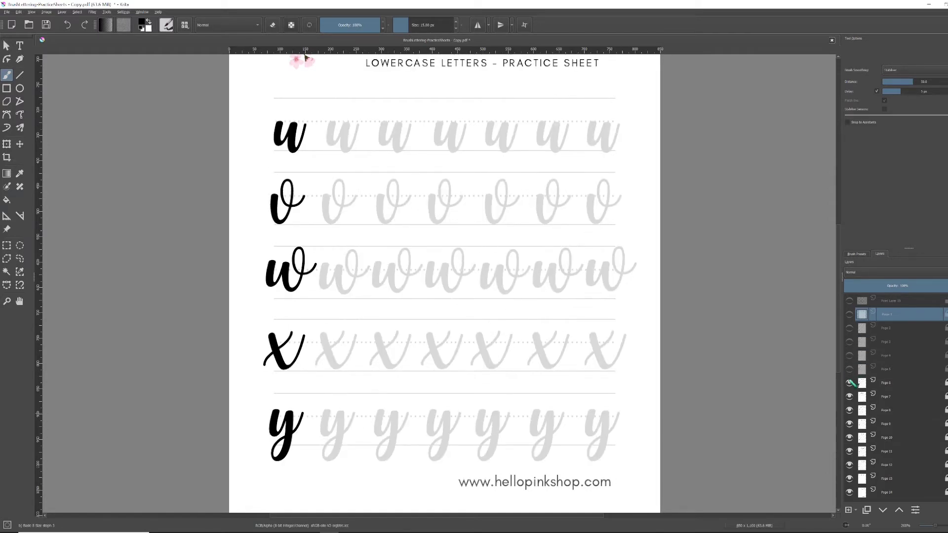
left_click(849, 382)
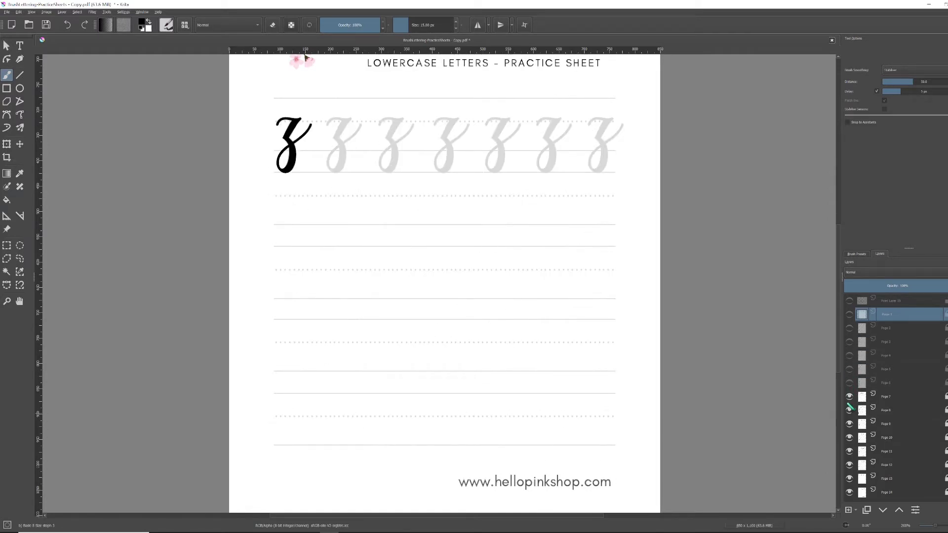
left_click(849, 396)
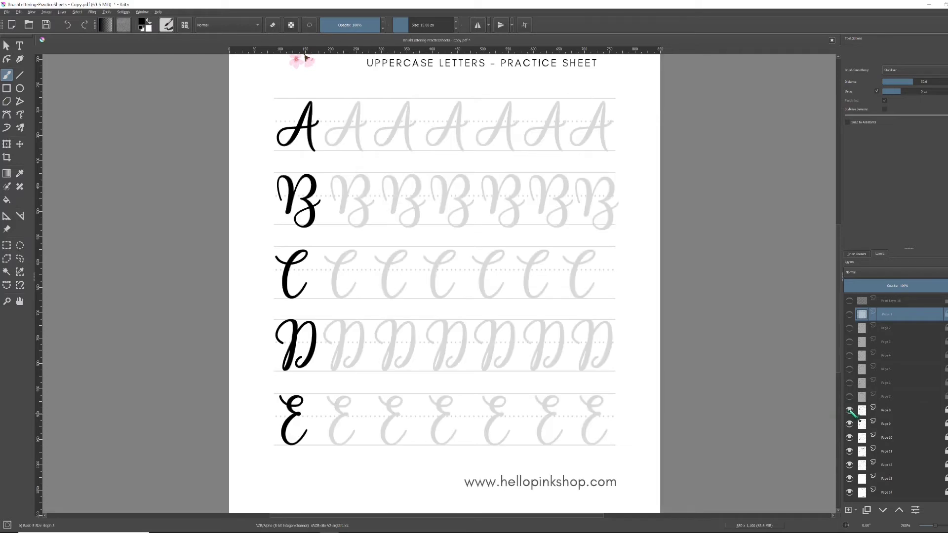
left_click(849, 409)
left_click(849, 423)
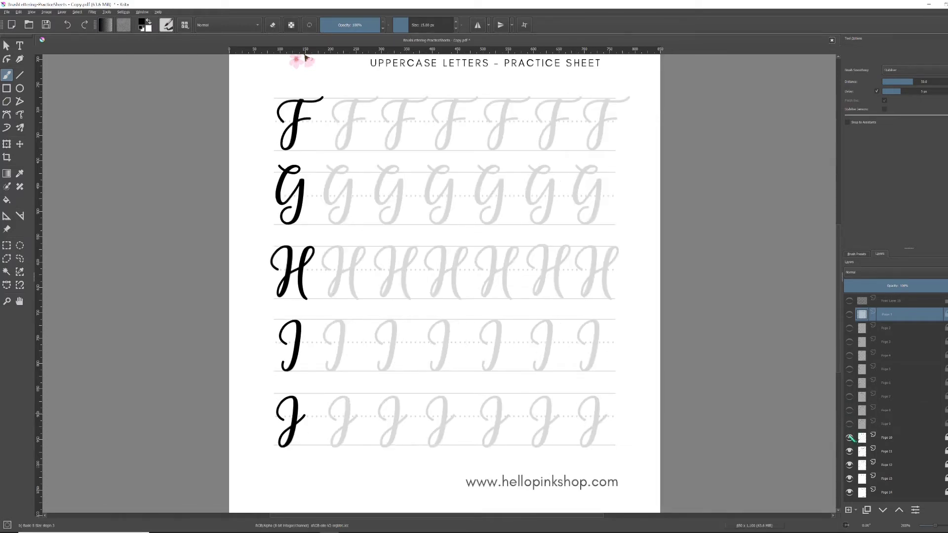
left_click(848, 437)
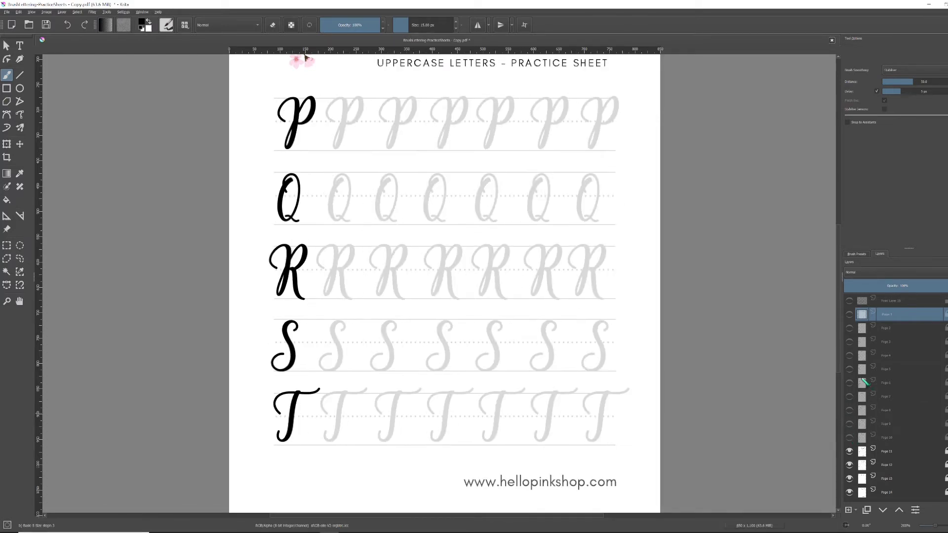
Step: Show Pages 10 back to 2 to return to the a–e sheet, and open the Brush Editor
left_click(848, 437)
left_click(849, 423)
left_click(849, 410)
left_click(850, 396)
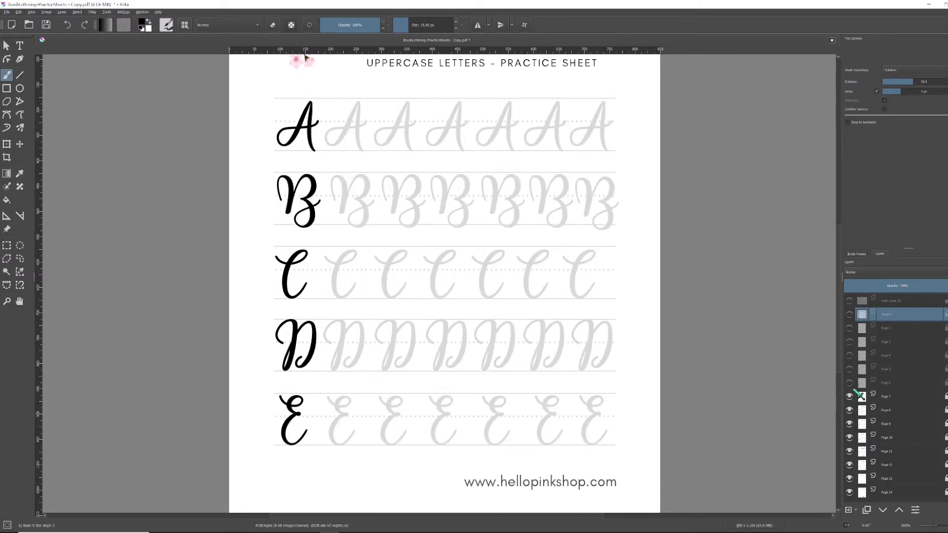
left_click(850, 382)
left_click(850, 368)
left_click(850, 355)
left_click(849, 342)
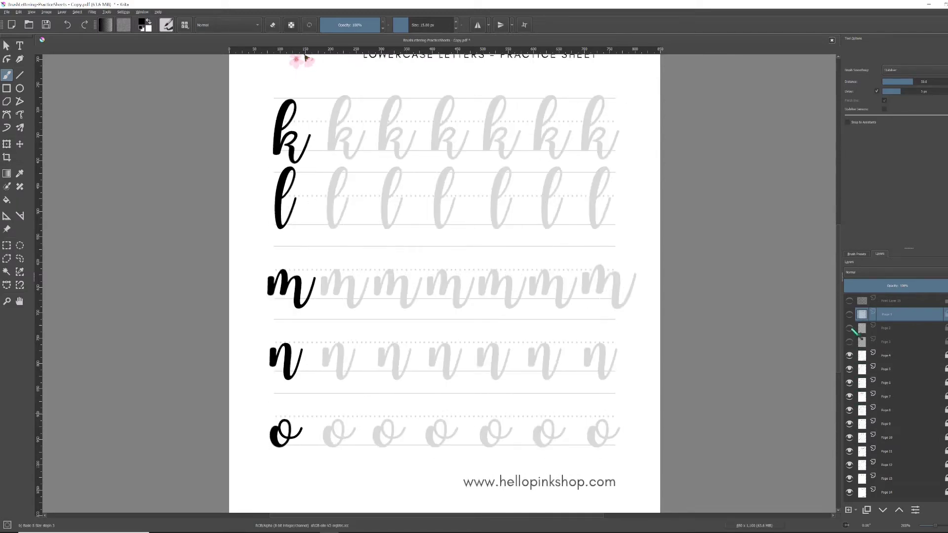
left_click(849, 328)
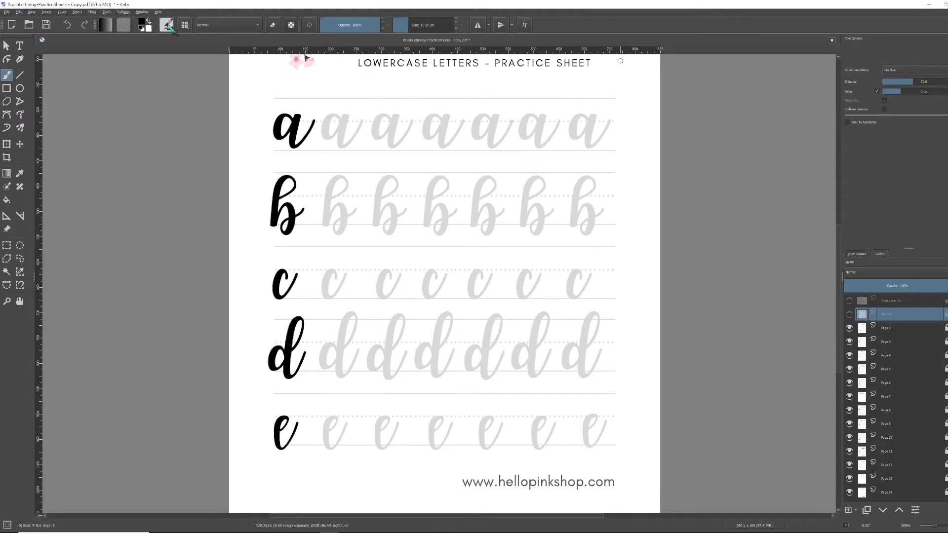
key("F5")
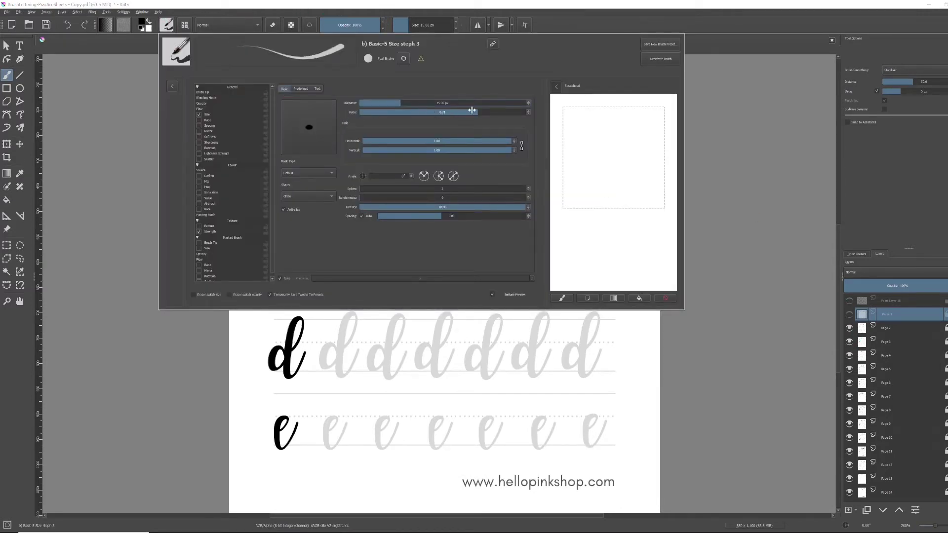
Step: Raise the tip ratio slightly to 0.72, test it with a looping scratch stroke, and close the editor
mouse_move(476, 112)
left_mouse_down()
mouse_move(499, 113)
mouse_move(489, 113)
left_mouse_up()
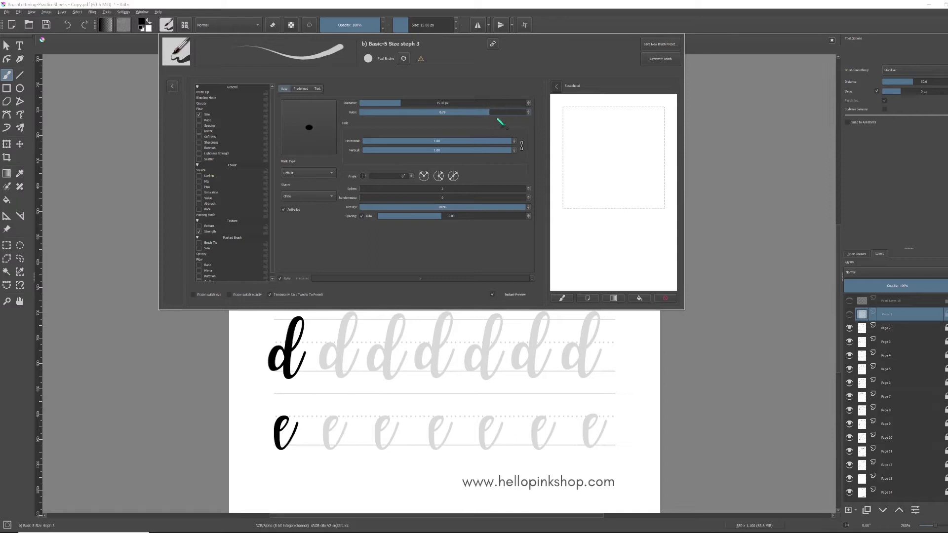
mouse_move(616, 125)
left_mouse_down()
mouse_move(586, 152)
mouse_move(633, 139)
mouse_move(587, 168)
mouse_move(583, 196)
mouse_move(641, 174)
mouse_move(618, 193)
mouse_move(623, 206)
mouse_move(651, 186)
mouse_move(649, 223)
left_mouse_up()
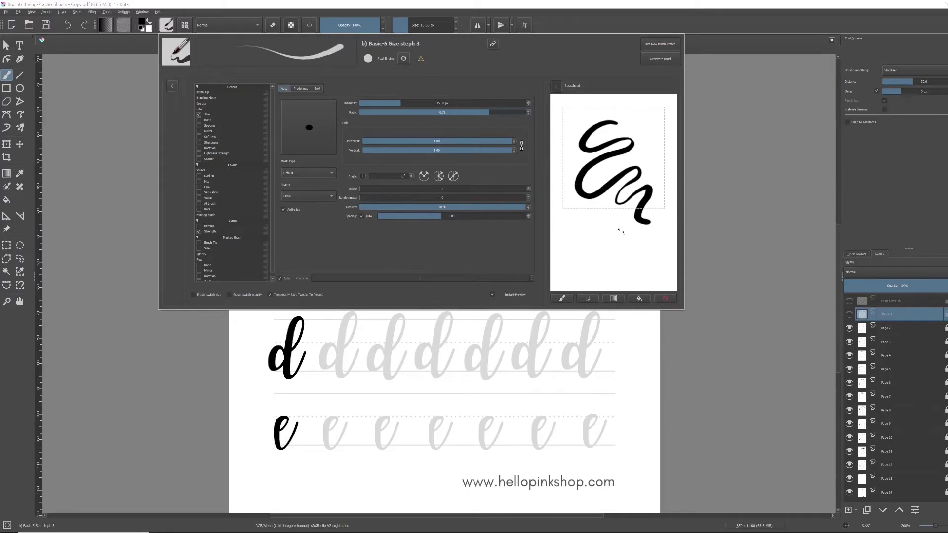
left_click(736, 236)
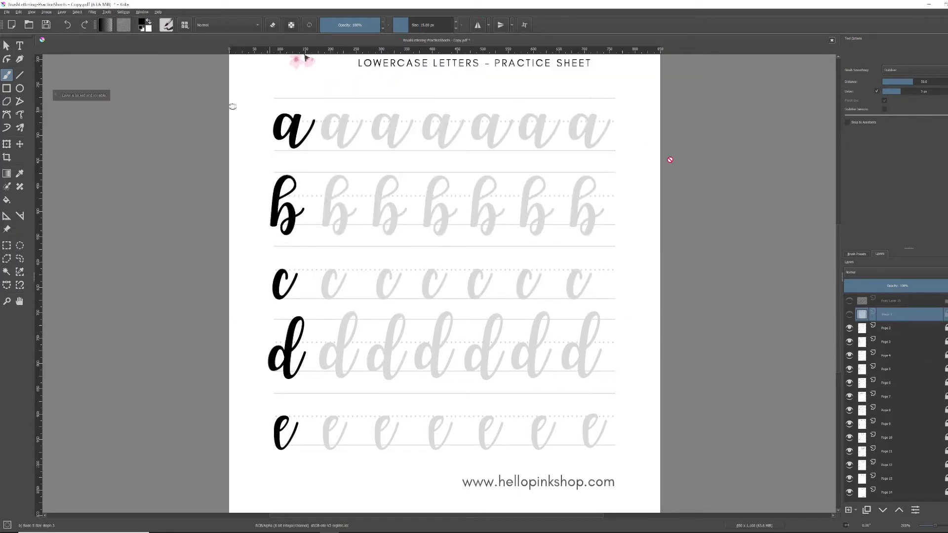
Step: Show Paint Layer 15 and delete all its old strokes using a rectangular selection over the sheet
left_click(888, 303)
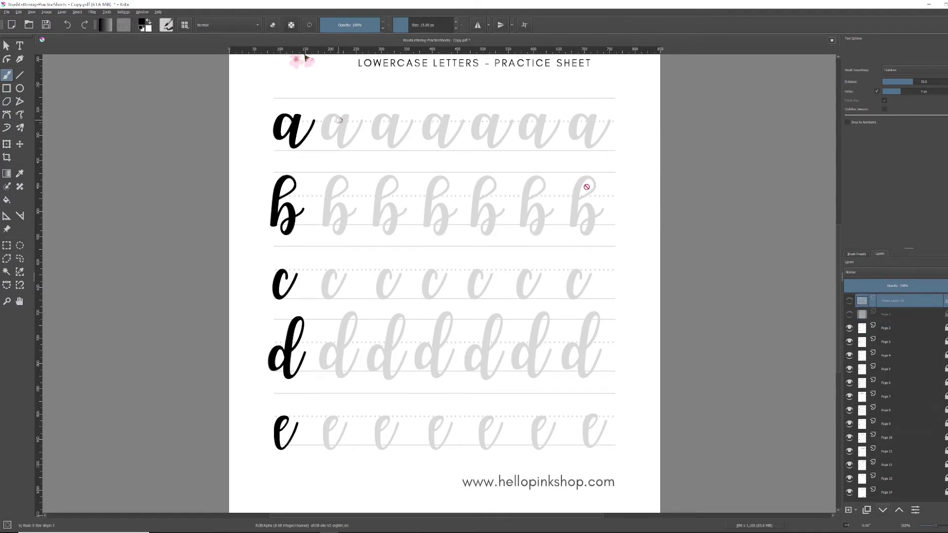
left_click(849, 301)
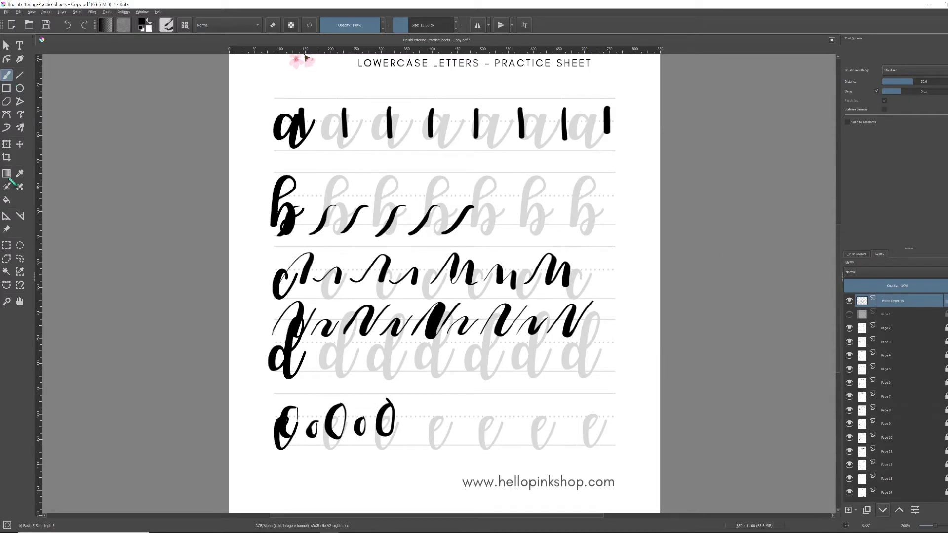
left_click(7, 244)
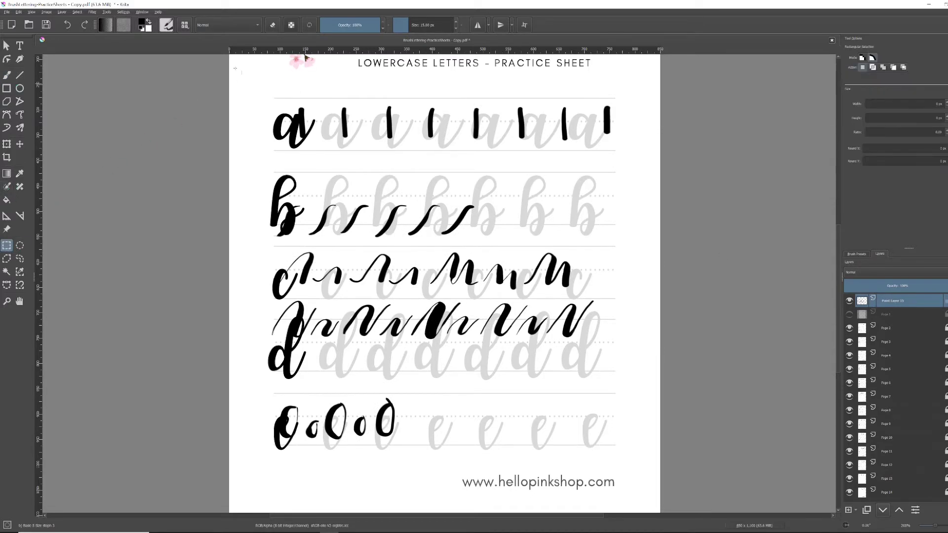
left_click_drag(238, 65, 623, 472)
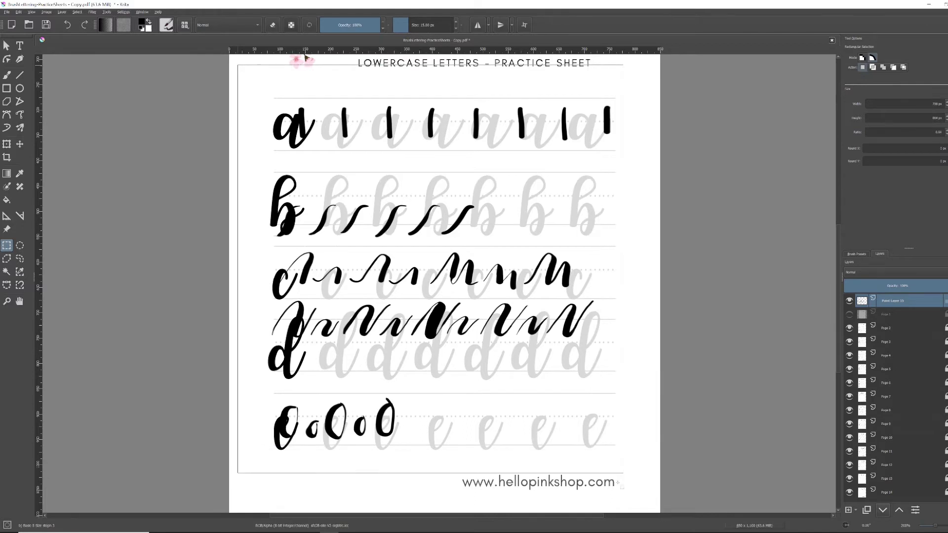
key("Delete")
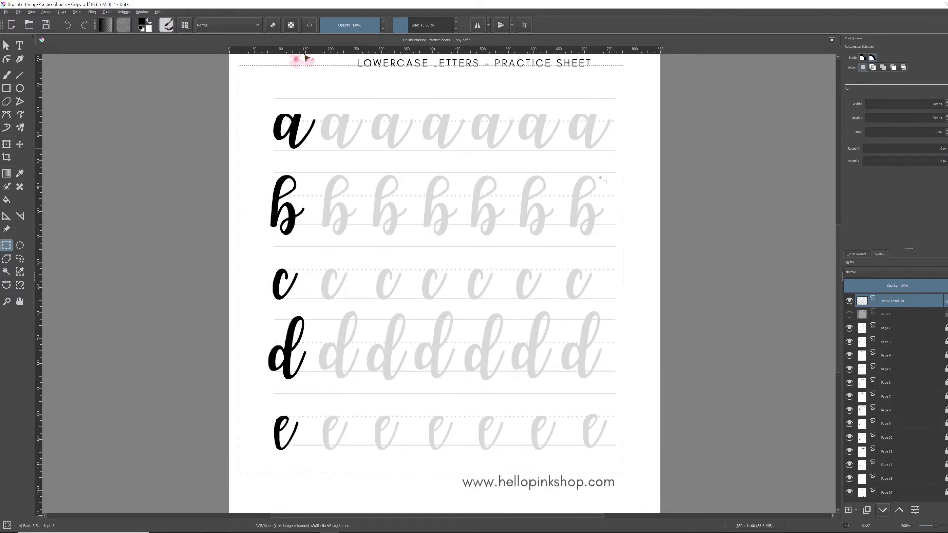
left_click(635, 182)
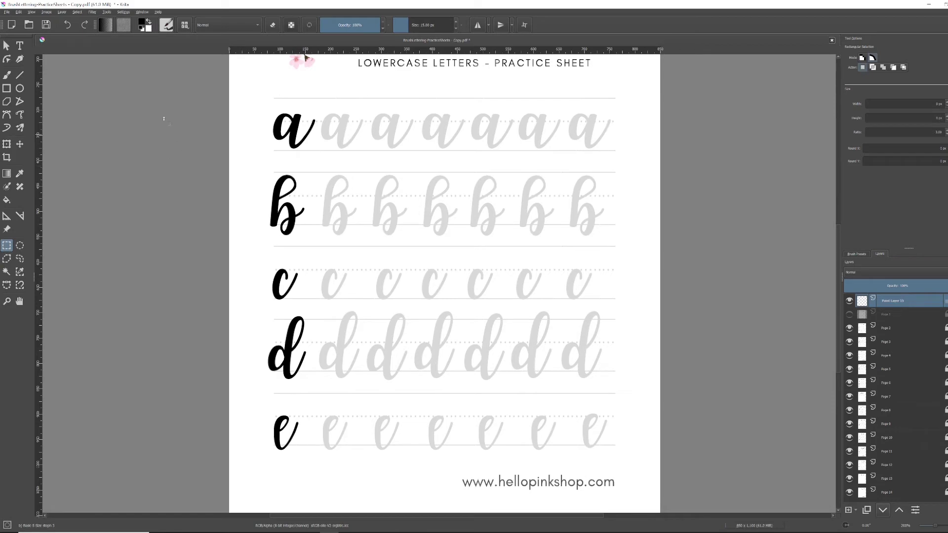
Step: Switch to the Freehand Brush and ink four grey practice a's in black on Paint Layer 15
key("b")
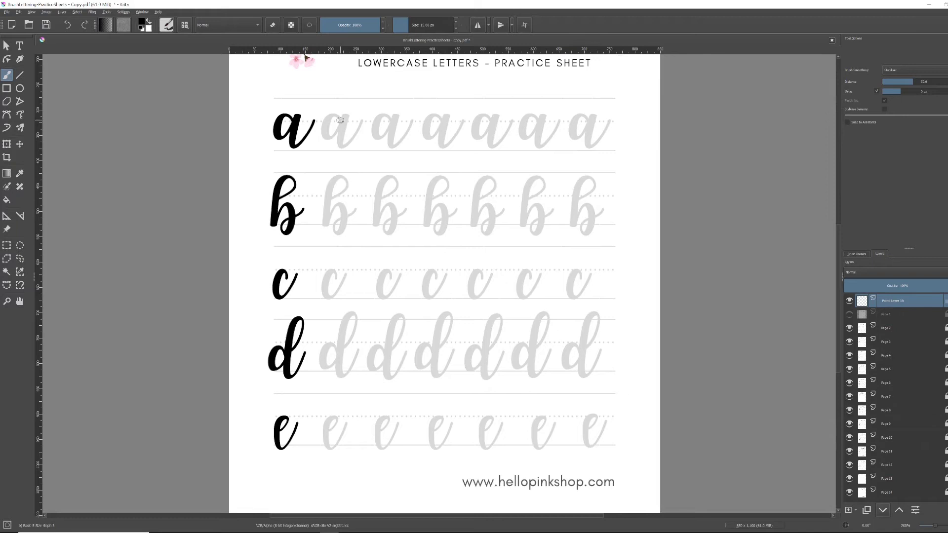
mouse_move(329, 115)
left_mouse_down()
mouse_move(326, 132)
mouse_move(345, 124)
mouse_move(341, 143)
left_mouse_up()
mouse_move(380, 113)
left_mouse_down()
mouse_move(378, 136)
mouse_move(395, 116)
mouse_move(389, 143)
mouse_move(408, 127)
left_mouse_up()
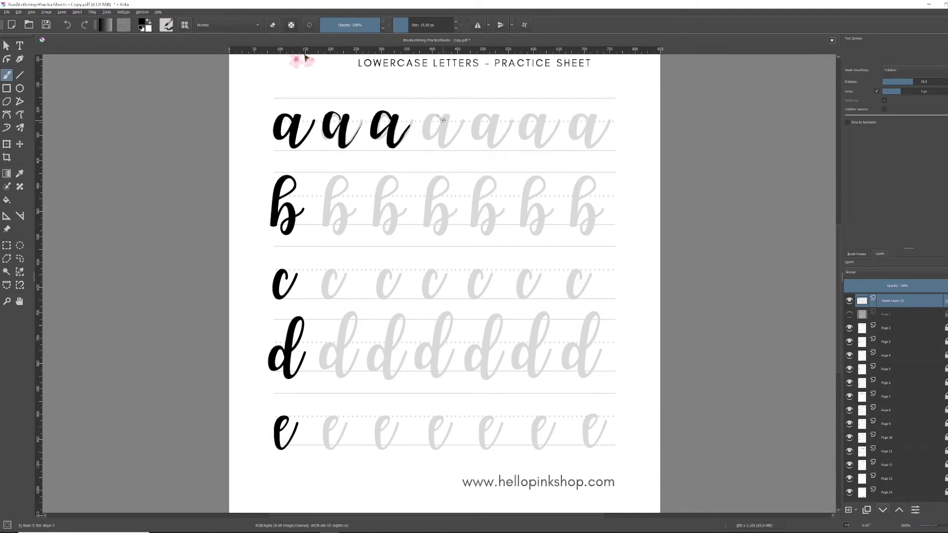
mouse_move(427, 117)
left_mouse_down()
mouse_move(419, 140)
mouse_move(434, 131)
mouse_move(437, 144)
mouse_move(455, 137)
left_mouse_up()
left_click_drag(477, 121, 475, 130)
left_click_drag(495, 118, 489, 143)
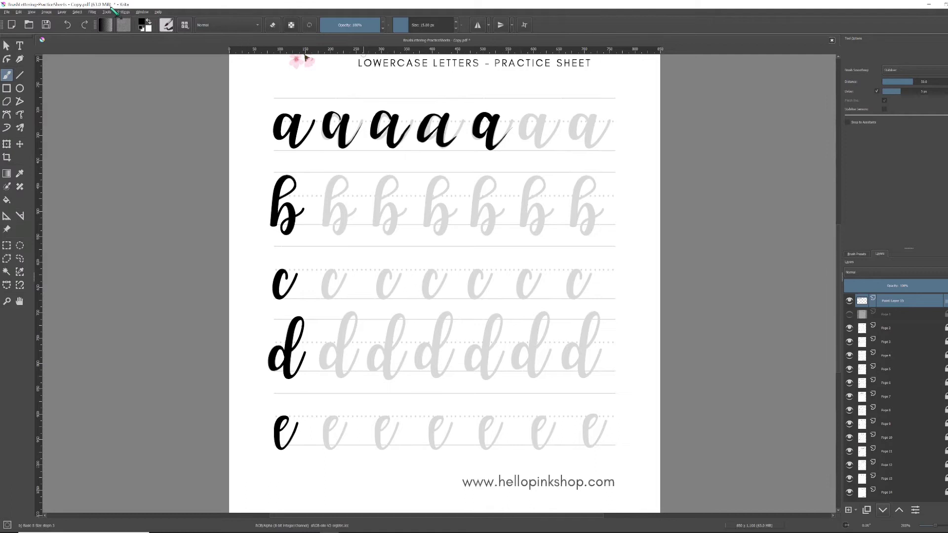
Step: In the brush editor, raise the diameter to about 23.76 px with tip ratio 0.80, then close it
left_click(166, 25)
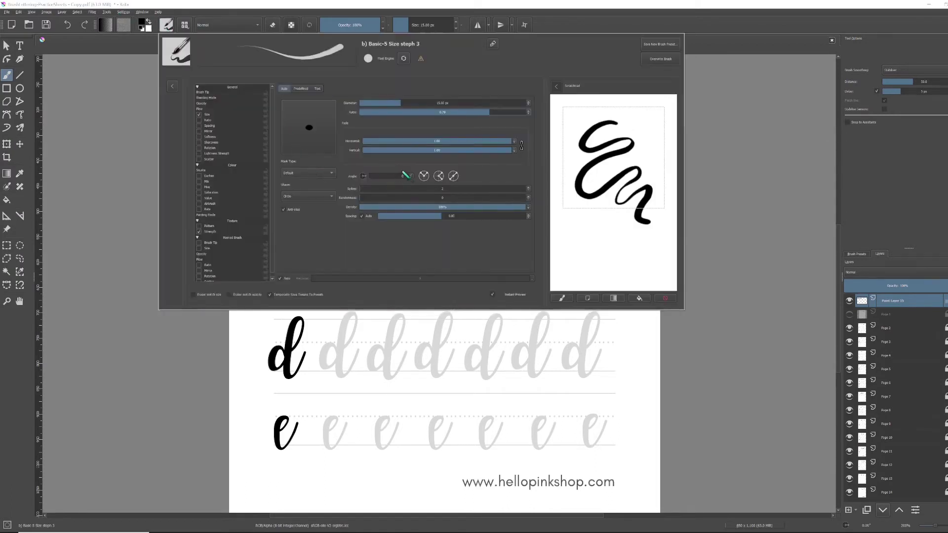
left_click(406, 102)
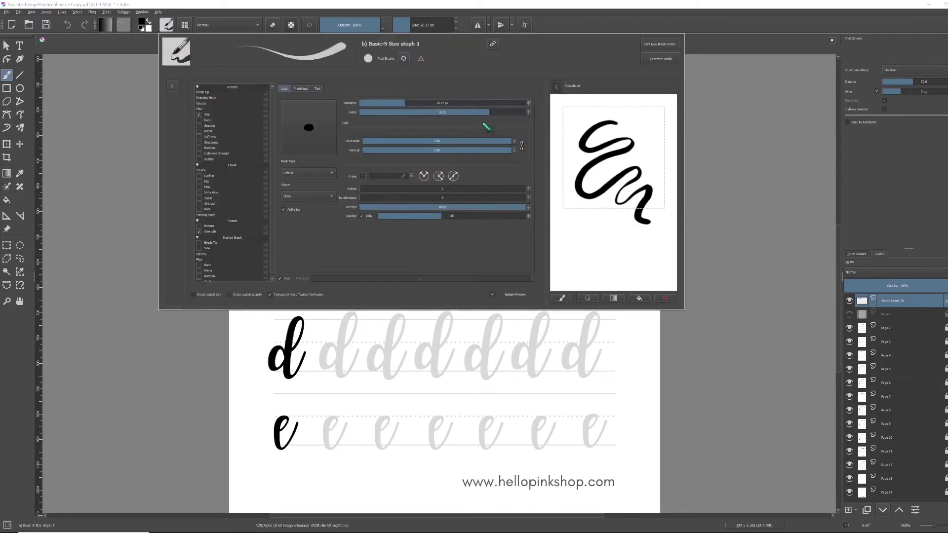
left_click_drag(487, 112, 495, 112)
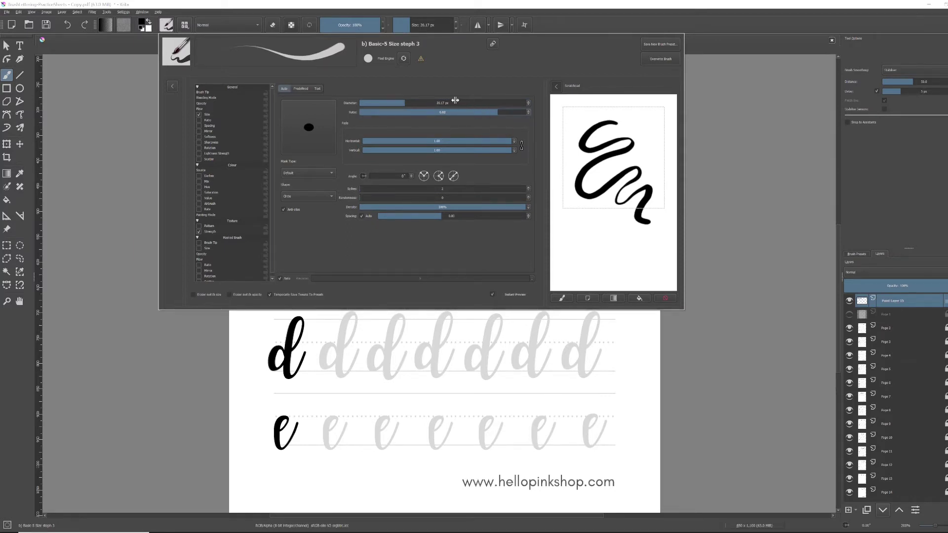
left_click(405, 102)
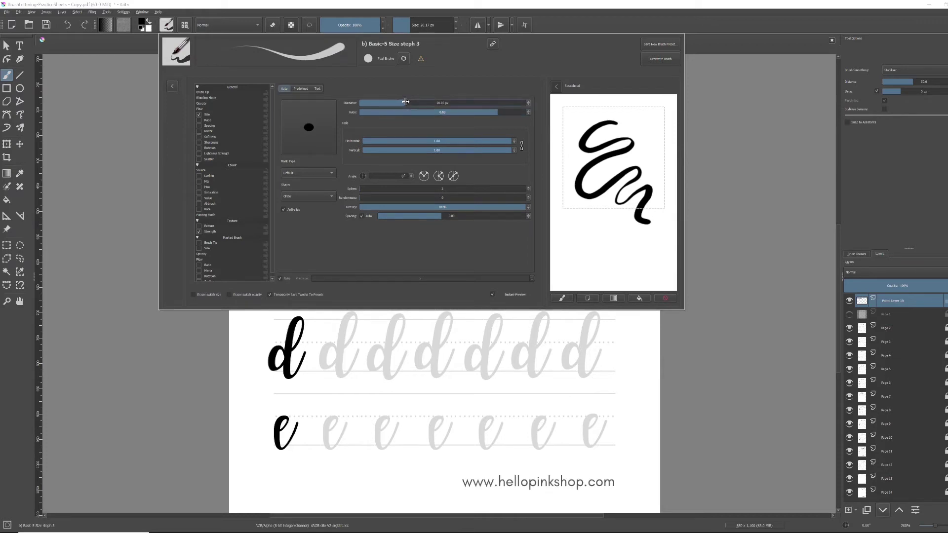
left_click(127, 217)
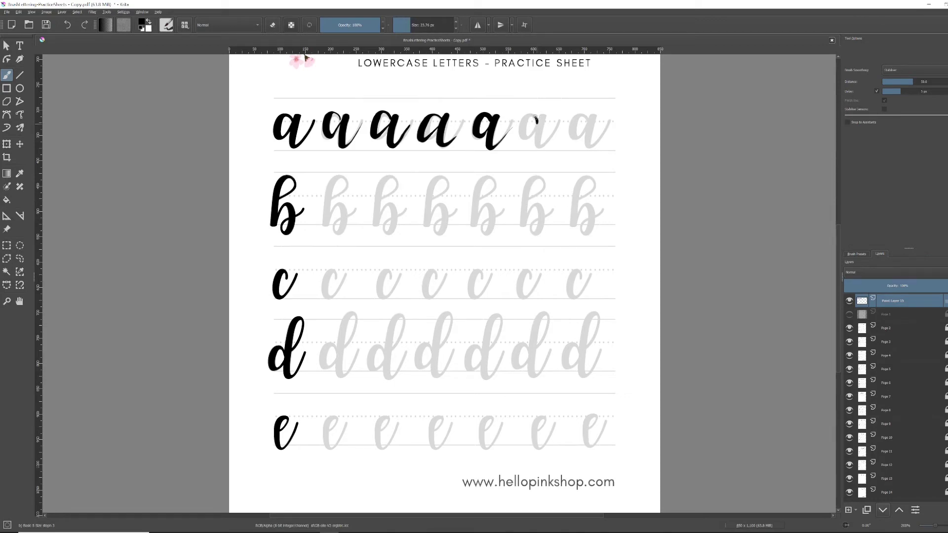
Step: Set the brush size to 15 px and undo the rough stroke on the sixth a
mouse_move(534, 119)
left_mouse_down()
mouse_move(523, 117)
mouse_move(523, 135)
left_mouse_up()
double_click(439, 29)
type("5")
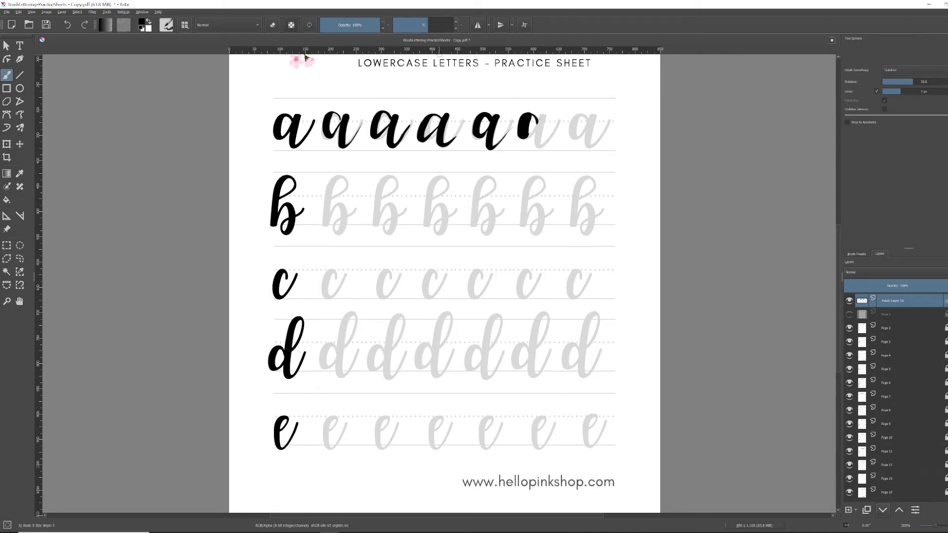
key("Return")
key("ctrl+z")
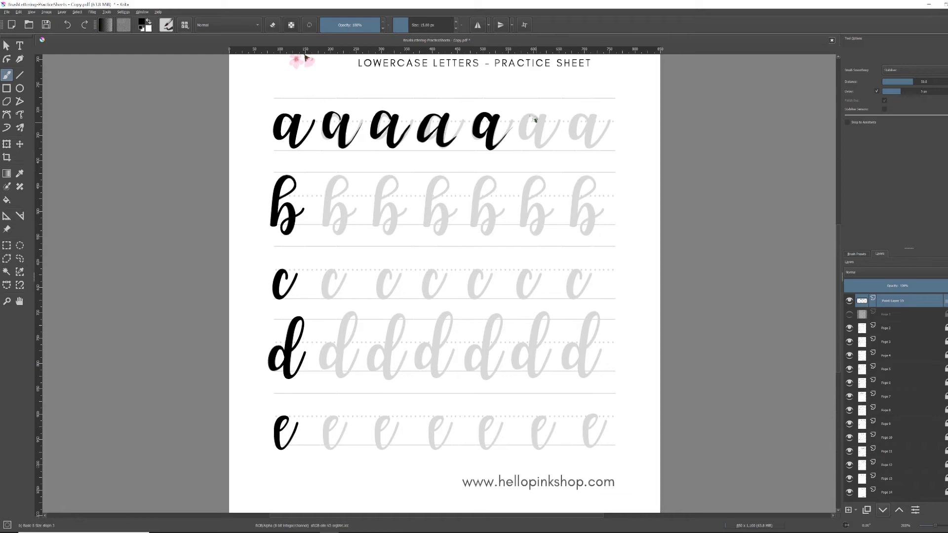
Step: Trace the sixth and seventh a, the fifth b, and a second c, d and e in black
mouse_move(527, 117)
left_mouse_down()
mouse_move(541, 118)
mouse_move(538, 143)
mouse_move(558, 127)
left_mouse_up()
mouse_move(577, 119)
left_mouse_down()
mouse_move(574, 131)
mouse_move(592, 125)
mouse_move(590, 134)
left_mouse_up()
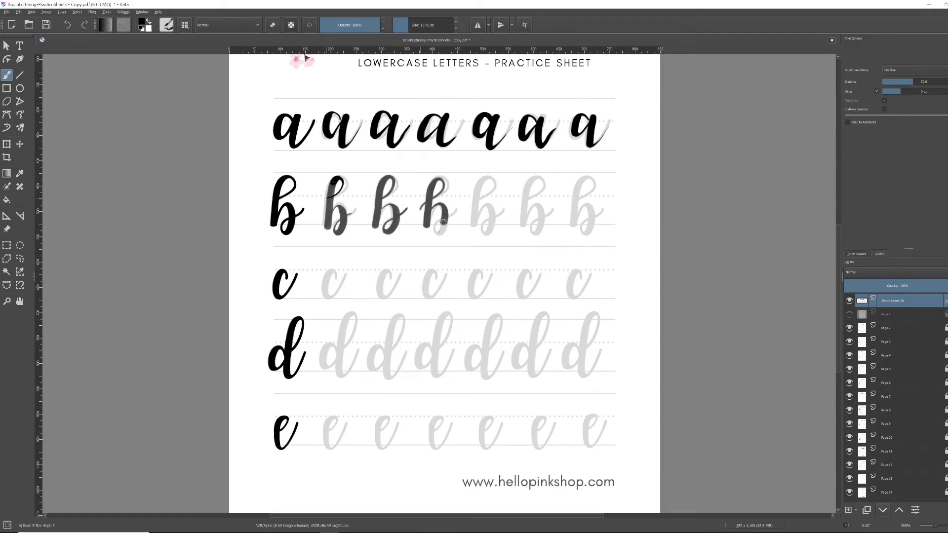
mouse_move(468, 211)
left_mouse_down()
mouse_move(490, 184)
mouse_move(484, 175)
mouse_move(474, 226)
mouse_move(490, 208)
mouse_move(489, 231)
mouse_move(542, 188)
mouse_move(534, 178)
mouse_move(524, 222)
mouse_move(540, 209)
mouse_move(537, 232)
mouse_move(557, 212)
left_mouse_up()
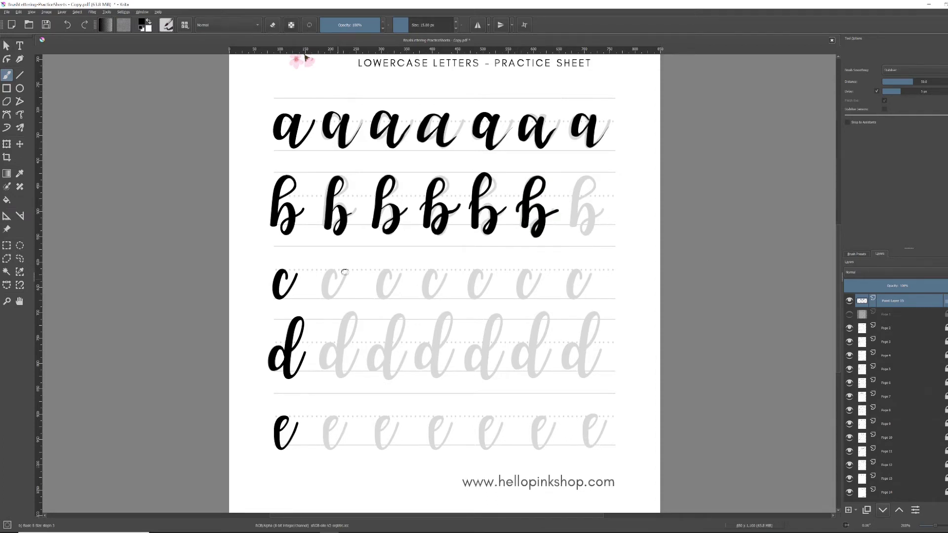
mouse_move(334, 275)
left_mouse_down()
mouse_move(327, 299)
mouse_move(341, 284)
left_mouse_up()
mouse_move(333, 347)
left_mouse_down()
mouse_move(326, 367)
mouse_move(358, 315)
mouse_move(339, 343)
mouse_move(338, 374)
mouse_move(359, 349)
left_mouse_up()
scroll(329, 328, "down", 4)
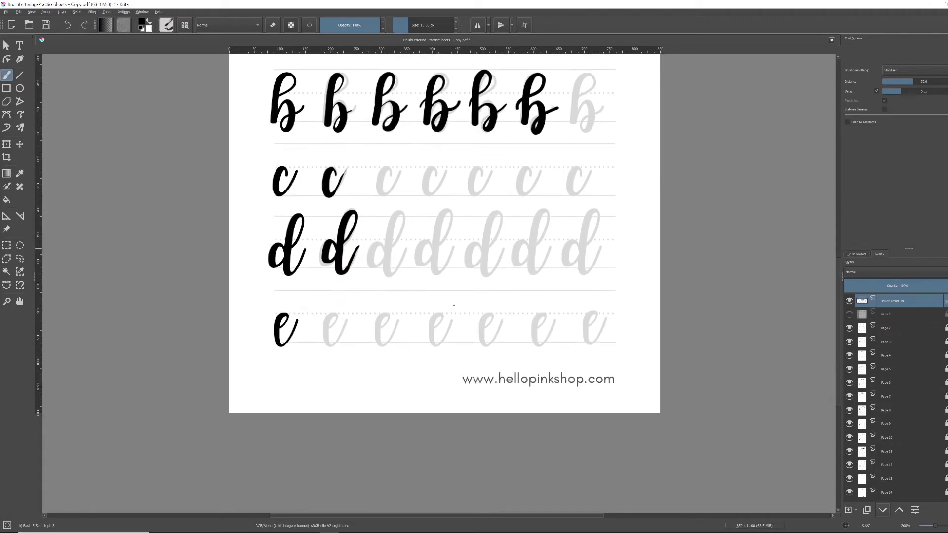
mouse_move(328, 328)
left_mouse_down()
mouse_move(328, 312)
mouse_move(321, 341)
mouse_move(337, 349)
mouse_move(345, 320)
left_mouse_up()
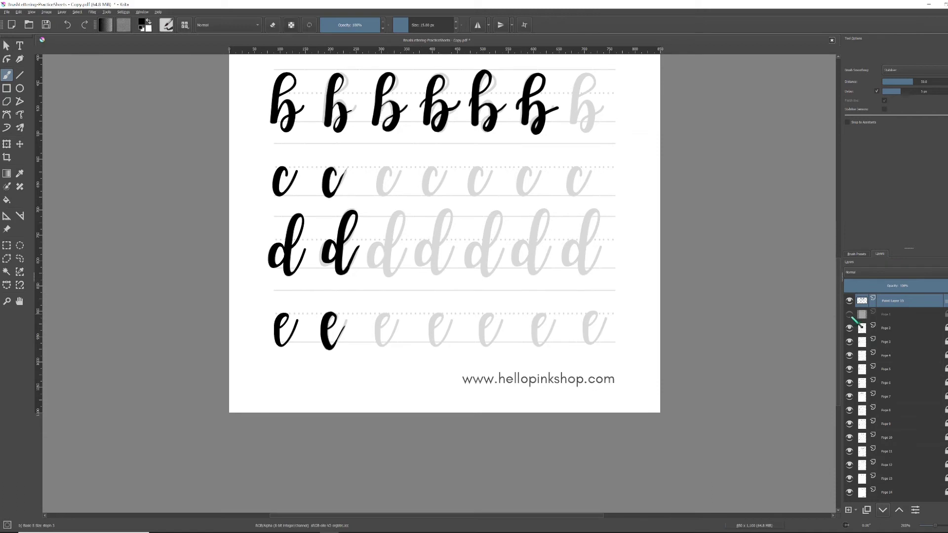
Step: Hide Pages 2–5 to reach the u–y guide page and trace a letter on the w row
left_click(849, 328)
left_click(849, 300)
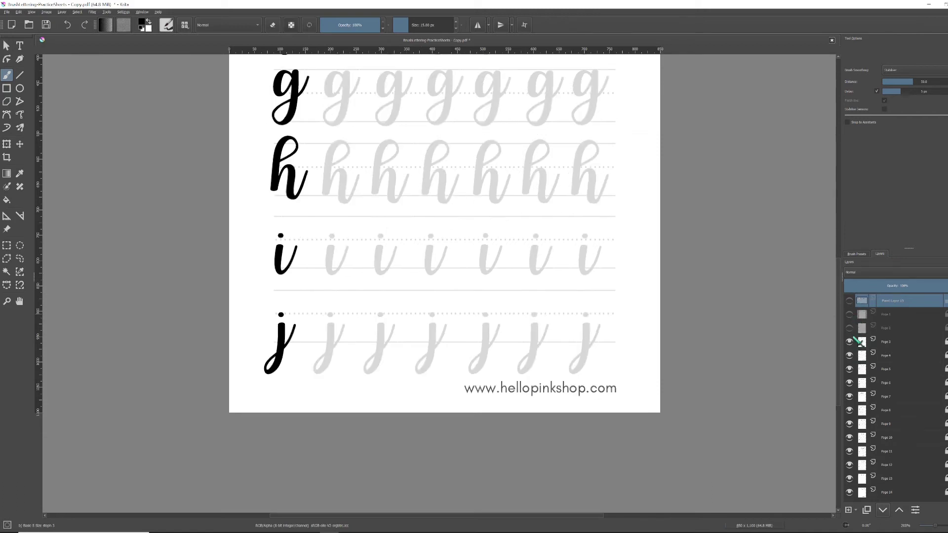
scroll(841, 290, "up", 2)
scroll(842, 291, "down", 2)
left_click(849, 341)
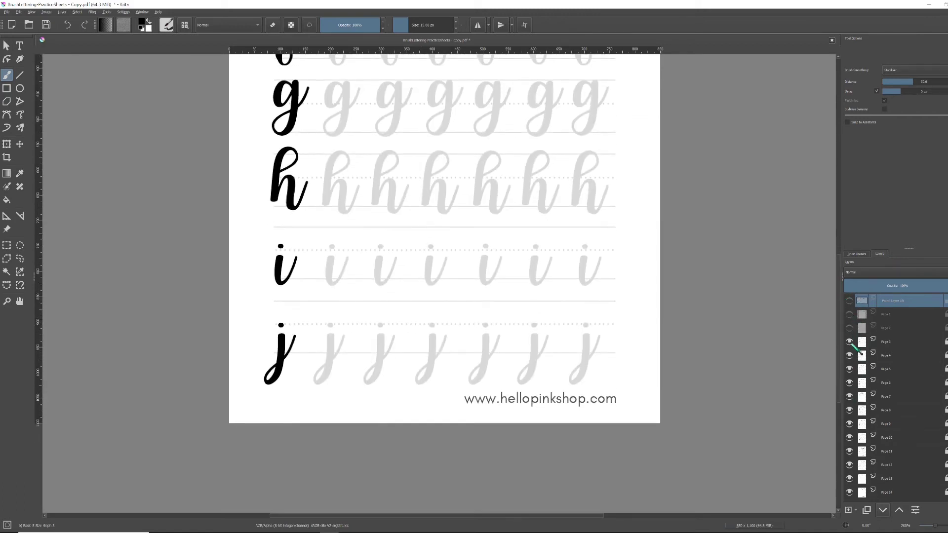
left_click(849, 355)
left_click(849, 369)
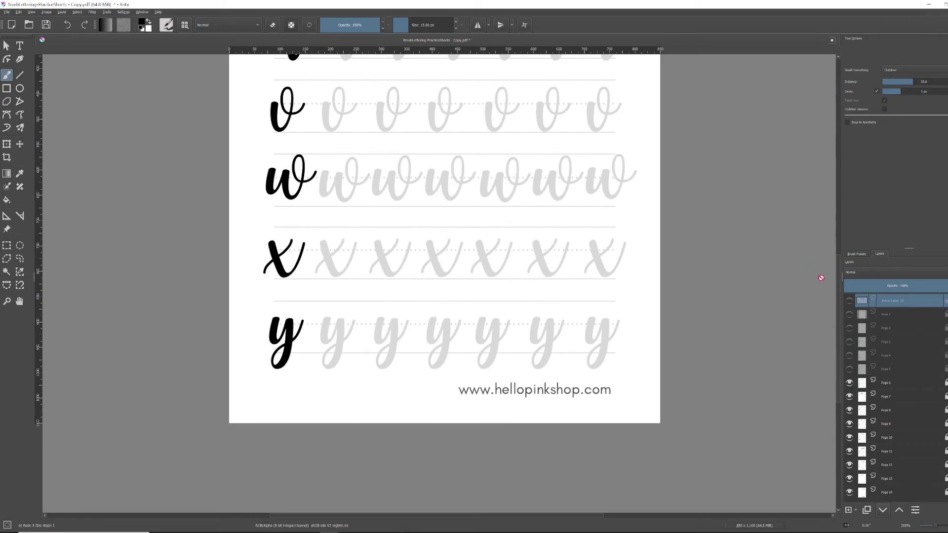
left_click(849, 300)
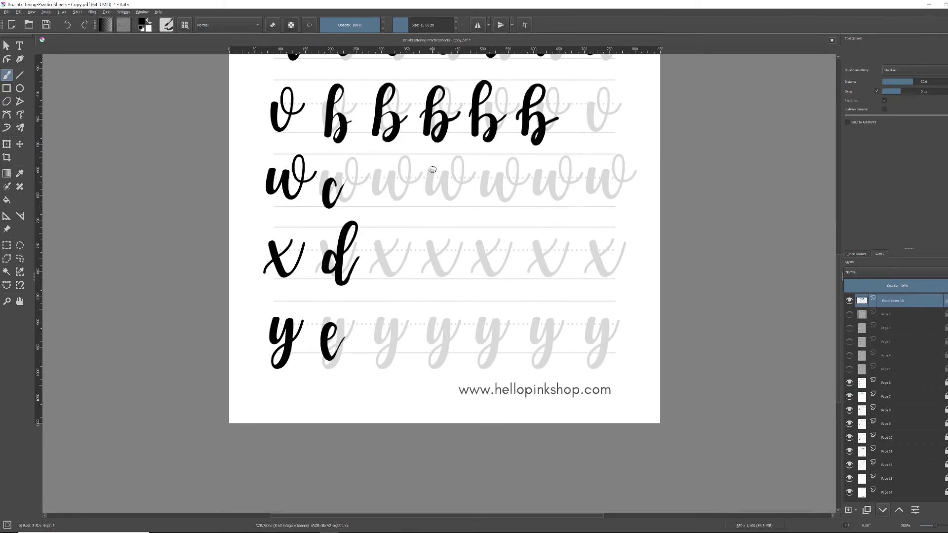
mouse_move(431, 171)
left_mouse_down()
mouse_move(445, 173)
mouse_move(444, 194)
mouse_move(456, 193)
mouse_move(462, 168)
mouse_move(452, 163)
mouse_move(464, 178)
mouse_move(475, 167)
mouse_move(486, 193)
mouse_move(500, 174)
mouse_move(505, 199)
mouse_move(518, 170)
mouse_move(510, 161)
mouse_move(512, 182)
mouse_move(533, 168)
left_mouse_up()
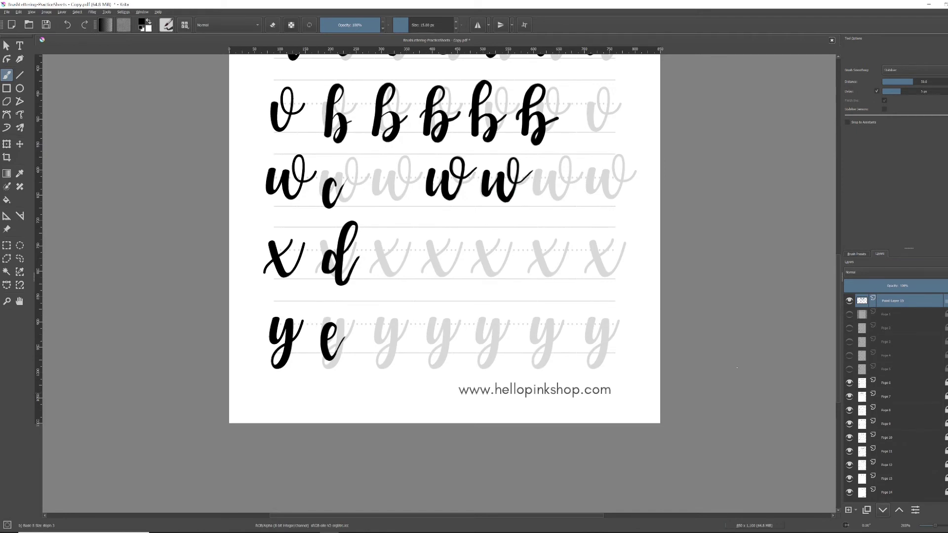
Step: Hide Pages 6 and 7 for the uppercase B–E page, then delete the old strokes from Paint Layer 15
left_click(849, 383)
left_click(849, 396)
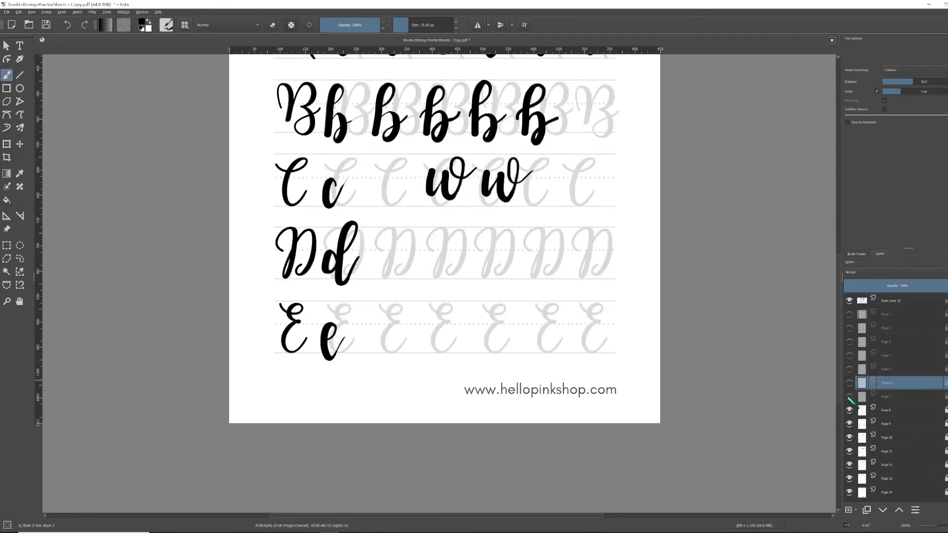
left_click(849, 300)
left_click(849, 301)
key("ctrl+r")
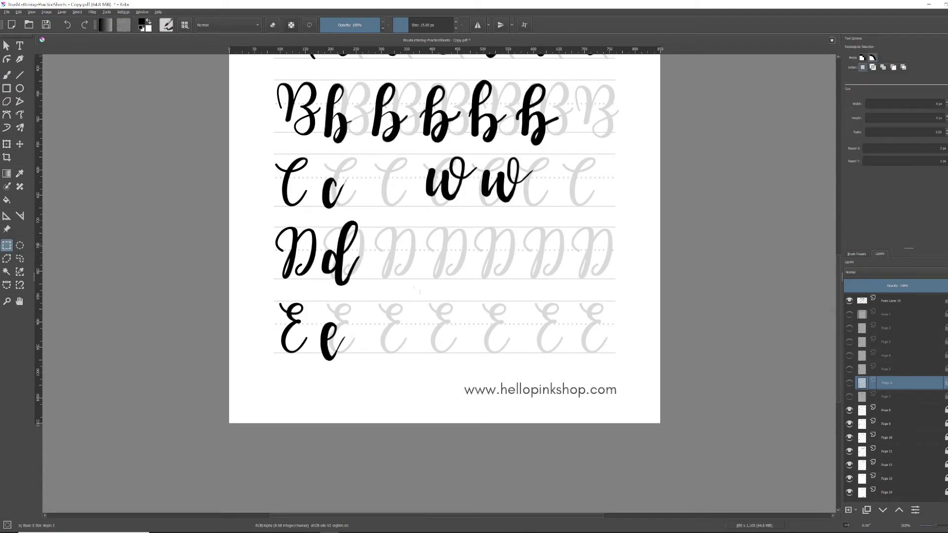
left_click_drag(717, 429, 192, 5)
left_click(893, 302)
mouse_move(686, 413)
left_mouse_down()
mouse_move(234, 151)
mouse_move(235, 4)
left_mouse_up()
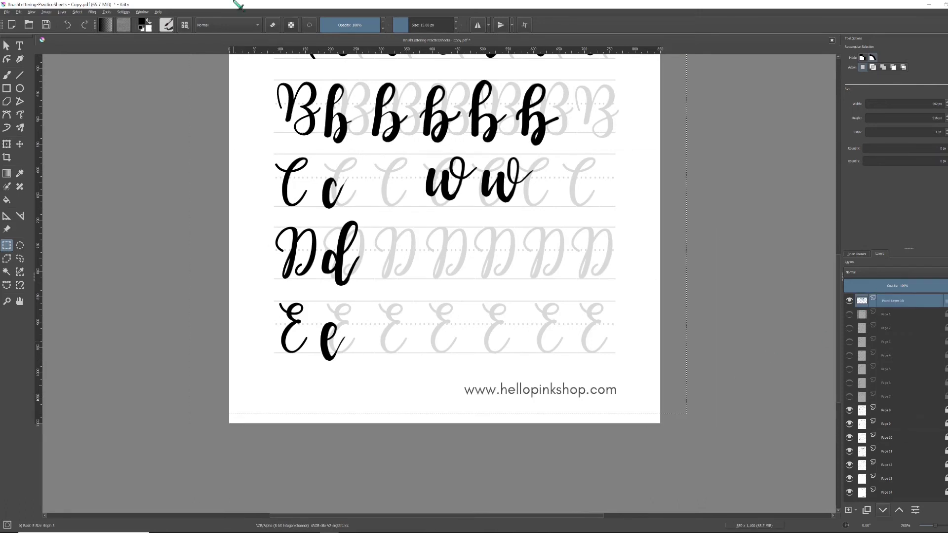
key("Delete")
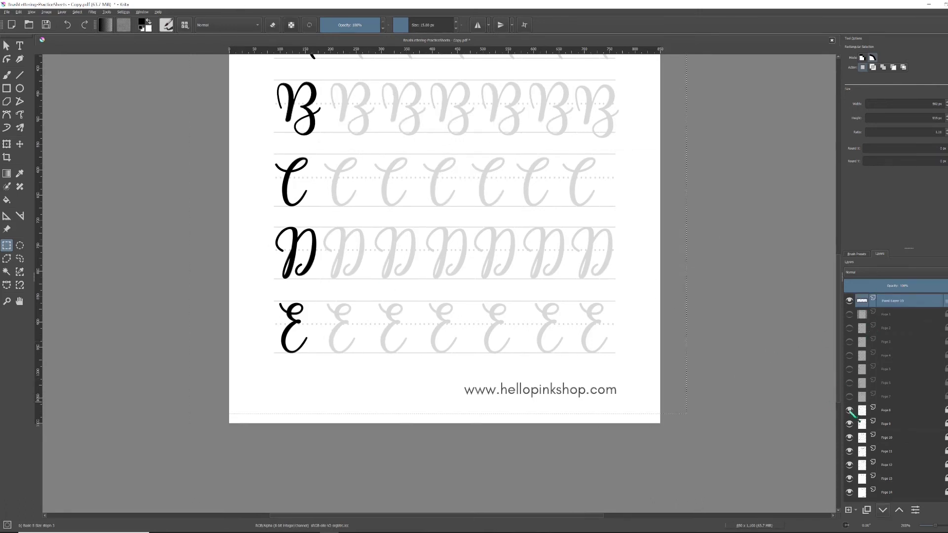
Step: Trace black uppercase C, D and E over their guides with the brush
left_click(7, 74)
left_click(6, 216)
left_click(7, 74)
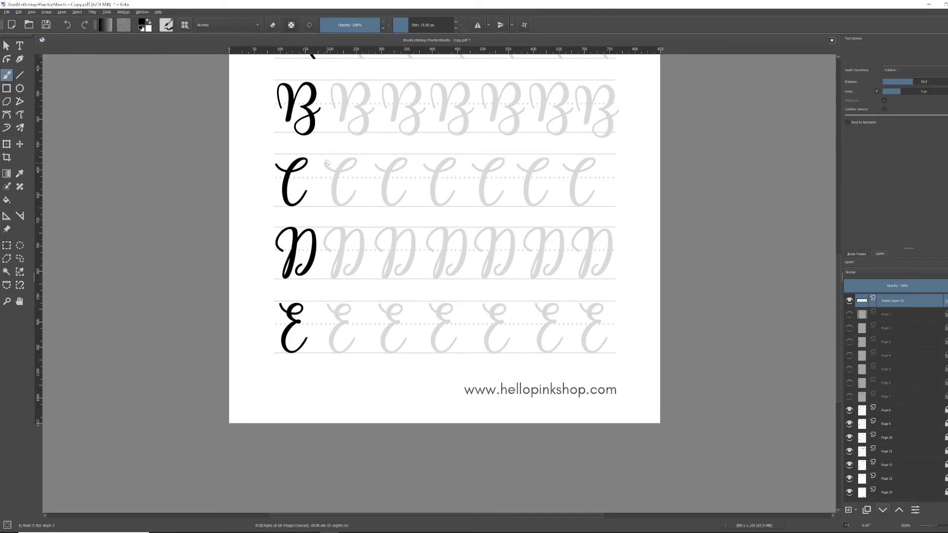
mouse_move(355, 166)
left_mouse_down()
mouse_move(341, 169)
mouse_move(340, 204)
left_mouse_up()
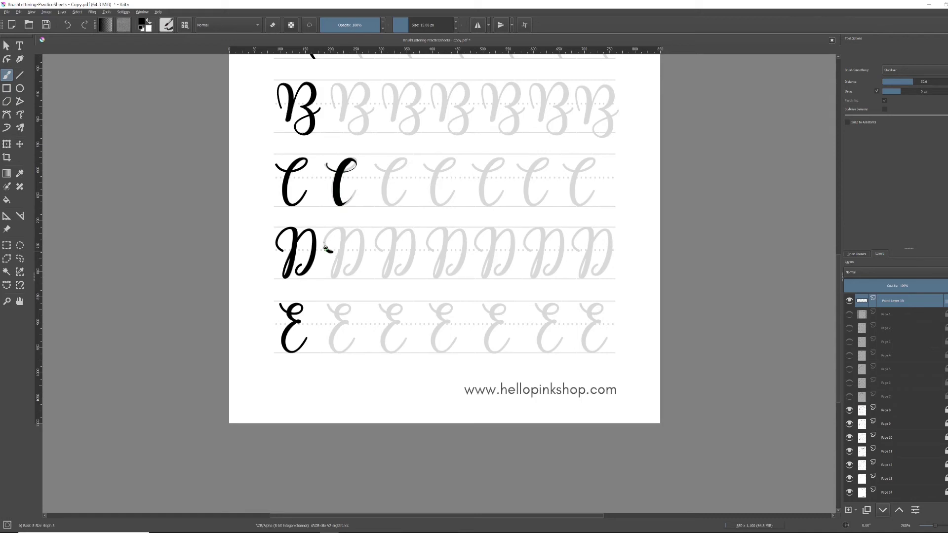
mouse_move(331, 235)
left_mouse_down()
mouse_move(341, 267)
mouse_move(332, 269)
mouse_move(354, 236)
mouse_move(364, 242)
mouse_move(353, 271)
left_mouse_up()
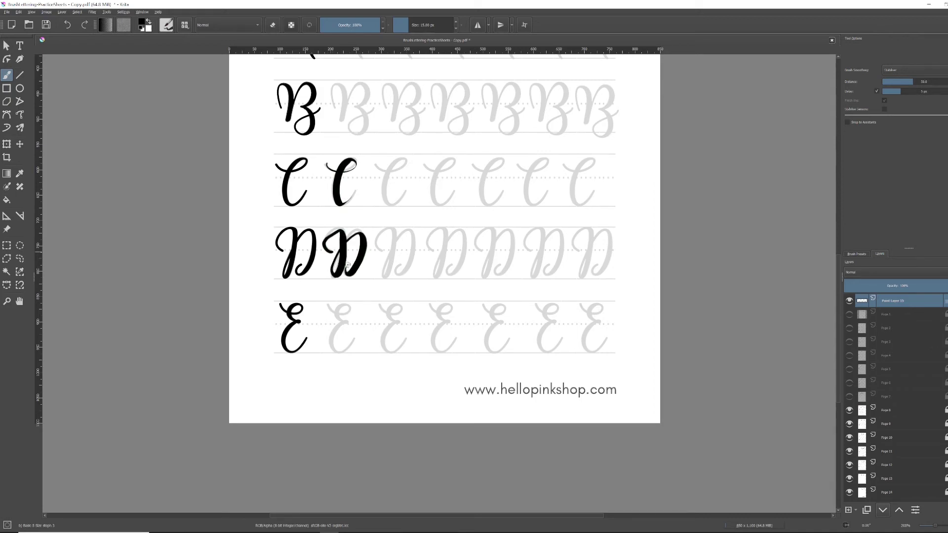
mouse_move(328, 304)
left_mouse_down()
mouse_move(339, 306)
mouse_move(348, 323)
mouse_move(346, 346)
left_mouse_up()
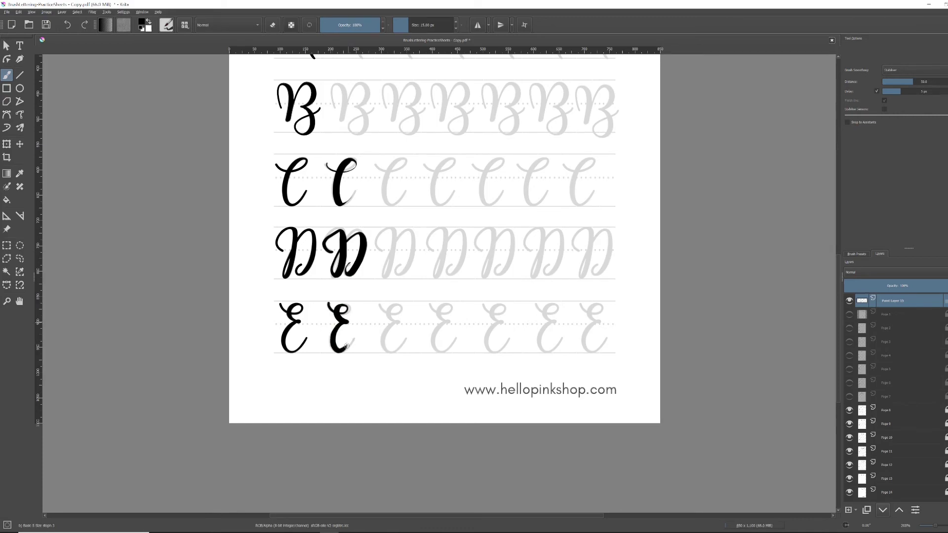
Step: Hide Page 8 to reveal the G–J page and trace a J, H and G
left_click(849, 410)
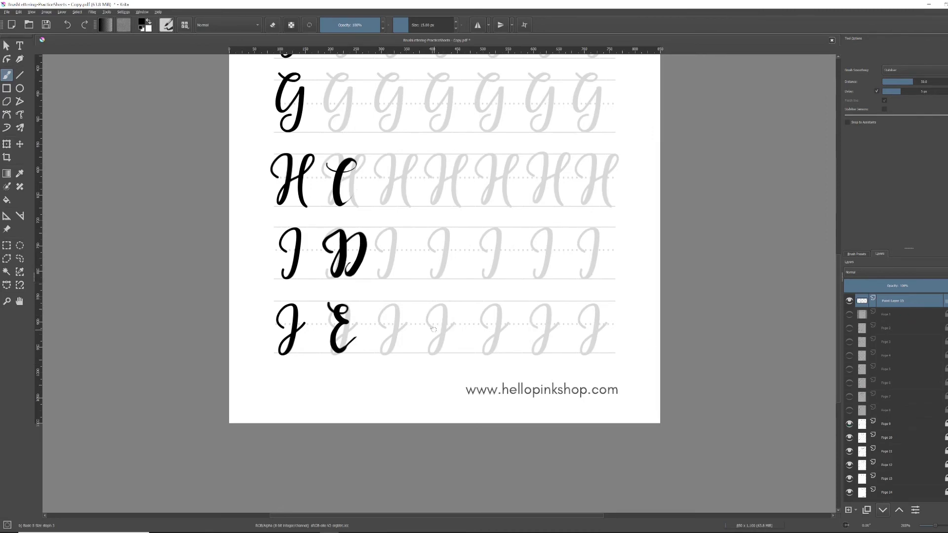
mouse_move(433, 329)
left_mouse_down()
mouse_move(426, 319)
mouse_move(440, 330)
mouse_move(430, 354)
mouse_move(459, 319)
left_mouse_up()
mouse_move(426, 166)
left_mouse_down()
mouse_move(437, 155)
mouse_move(438, 189)
mouse_move(425, 203)
mouse_move(447, 178)
mouse_move(451, 200)
mouse_move(470, 206)
left_mouse_up()
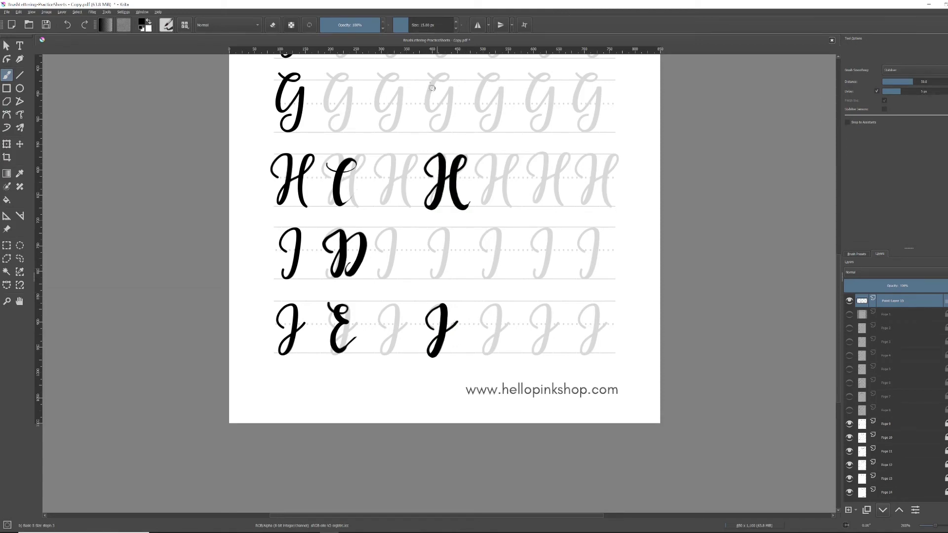
mouse_move(428, 72)
left_mouse_down()
mouse_move(446, 74)
mouse_move(429, 110)
mouse_move(448, 90)
mouse_move(450, 117)
mouse_move(432, 124)
mouse_move(454, 126)
left_mouse_up()
Step: Trace the fifth F, then hide Page 9 and trace K, L, M and O over the last guides
scroll(444, 237, "up", 5)
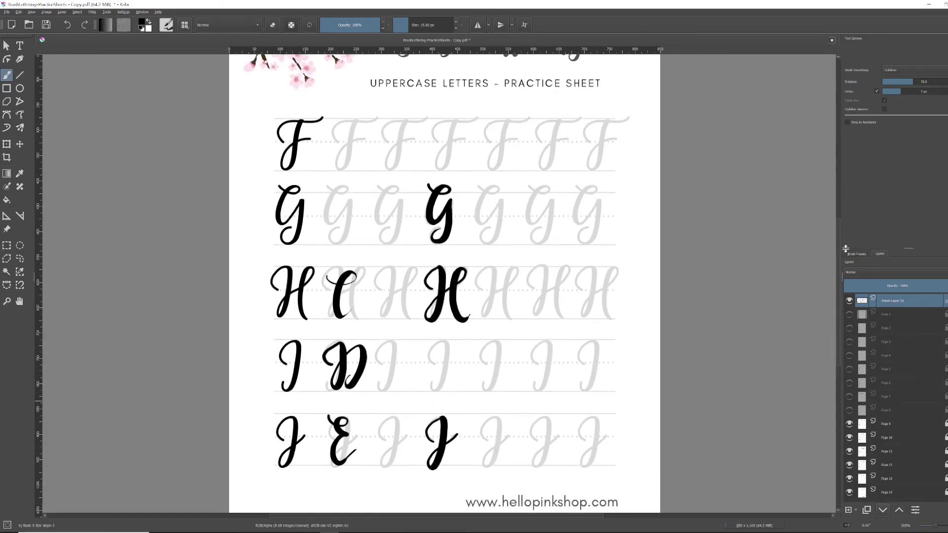
mouse_move(512, 126)
left_mouse_down()
mouse_move(492, 173)
mouse_move(492, 153)
mouse_move(510, 145)
mouse_move(487, 130)
mouse_move(530, 119)
left_mouse_up()
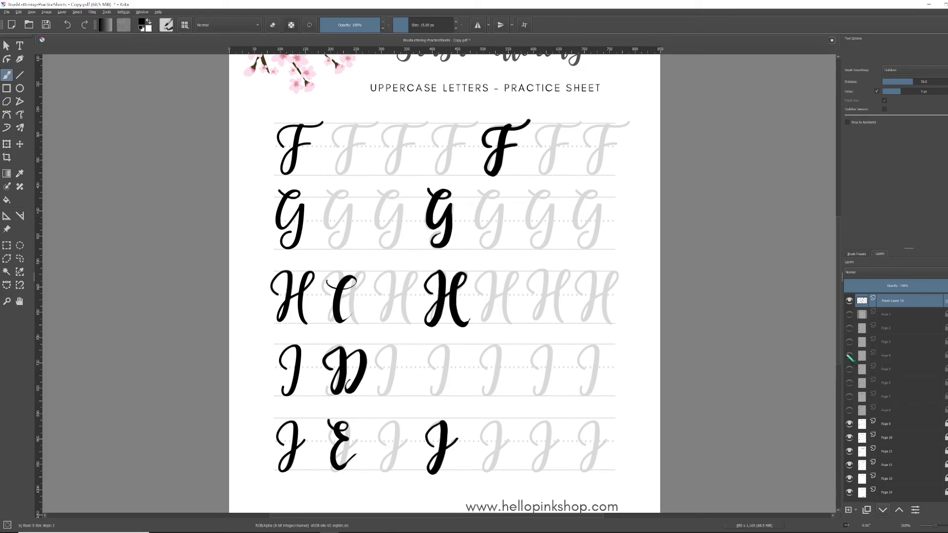
left_click(848, 424)
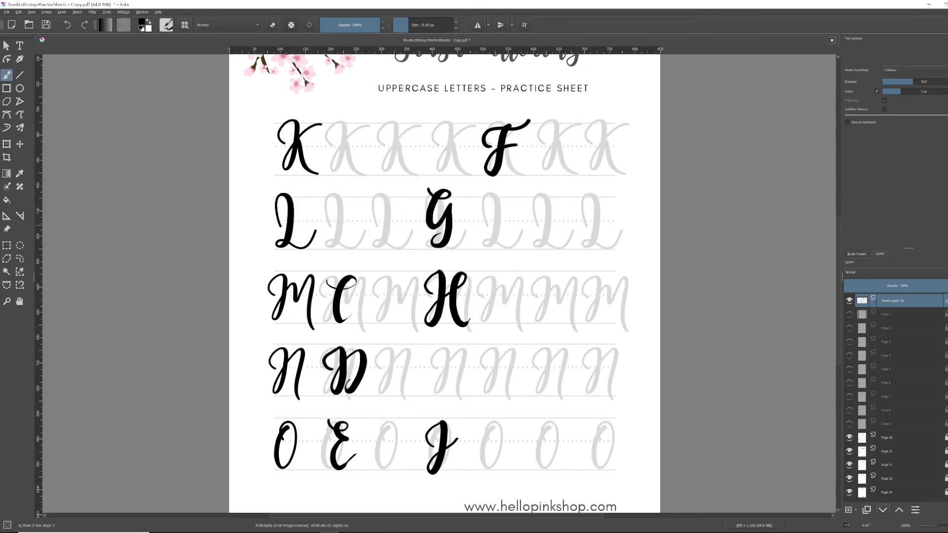
mouse_move(593, 144)
left_mouse_down()
mouse_move(585, 135)
mouse_move(602, 120)
mouse_move(586, 170)
mouse_move(605, 138)
mouse_move(632, 124)
mouse_move(612, 159)
mouse_move(633, 175)
left_mouse_up()
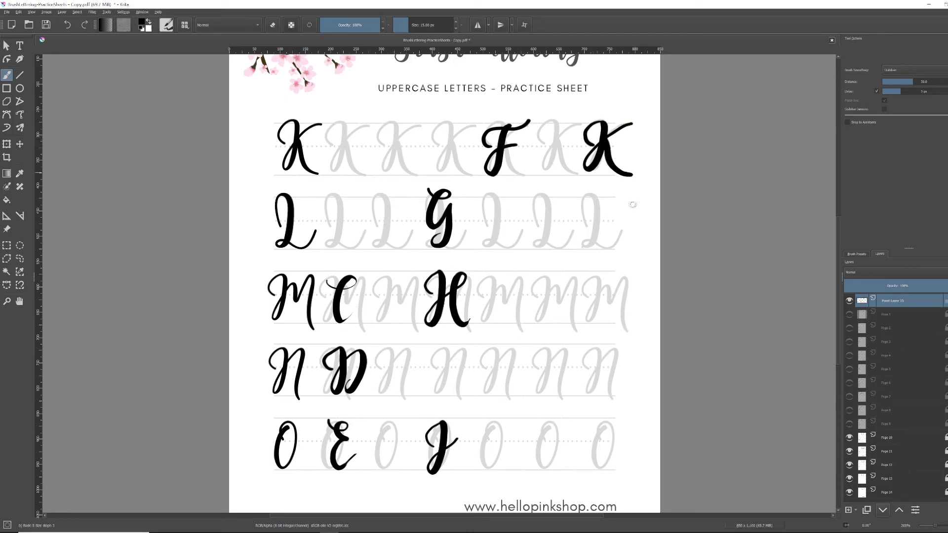
mouse_move(586, 221)
left_mouse_down()
mouse_move(595, 198)
mouse_move(591, 235)
mouse_move(580, 242)
mouse_move(580, 232)
mouse_move(608, 248)
mouse_move(625, 233)
left_mouse_up()
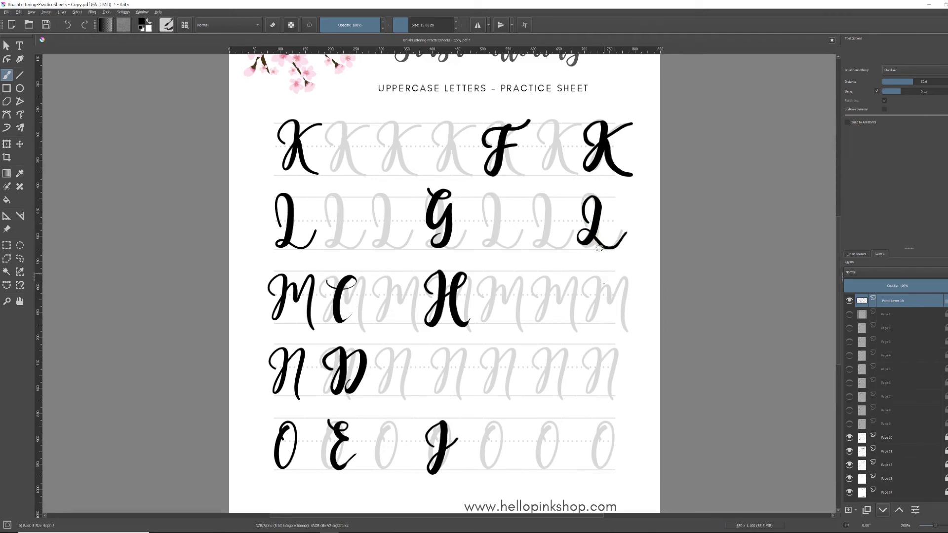
mouse_move(587, 298)
left_mouse_down()
mouse_move(594, 276)
mouse_move(592, 320)
mouse_move(587, 308)
mouse_move(606, 286)
mouse_move(610, 305)
mouse_move(625, 276)
mouse_move(627, 336)
left_mouse_up()
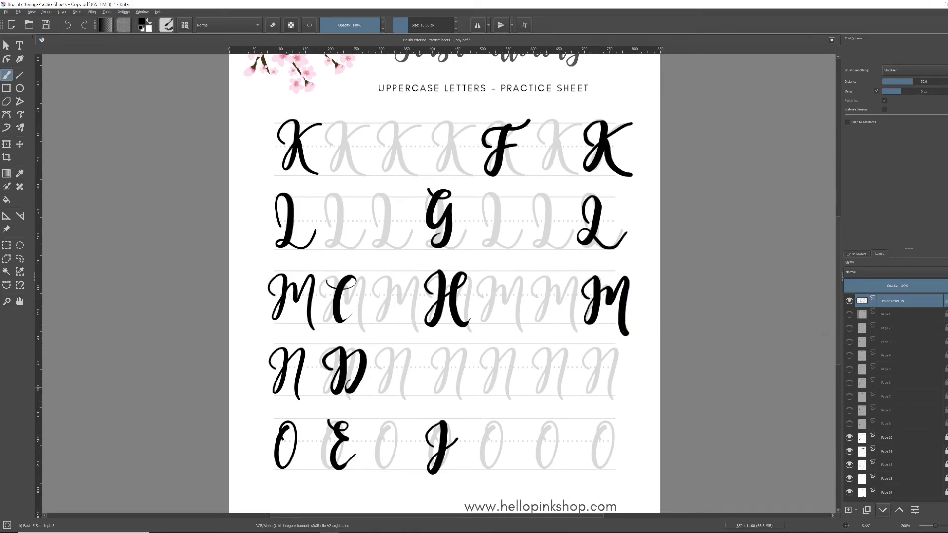
mouse_move(604, 424)
left_mouse_down()
mouse_move(589, 457)
mouse_move(600, 466)
mouse_move(604, 420)
left_mouse_up()
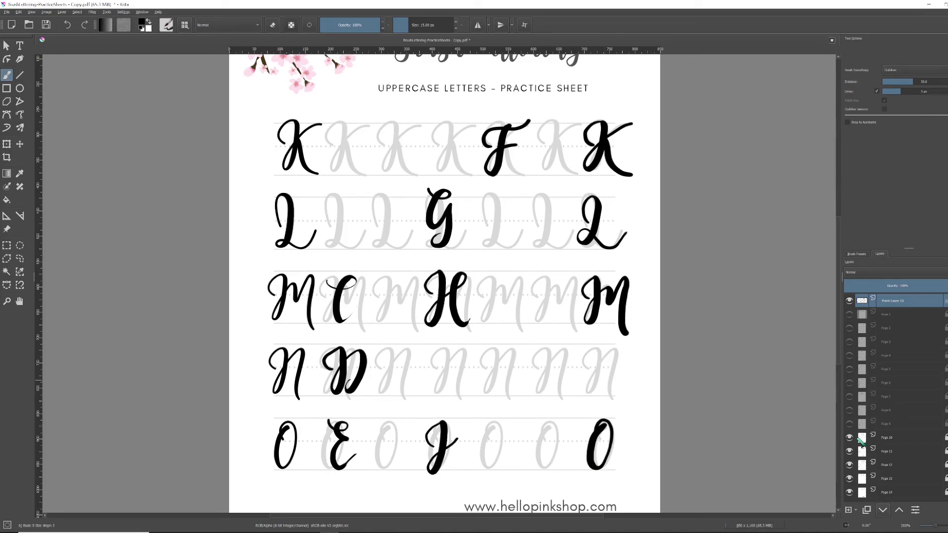
Step: Hide the K–O and P–T pages, trace a Y in the bottom U–Y row, then hide that page
left_click(849, 437)
left_click(849, 452)
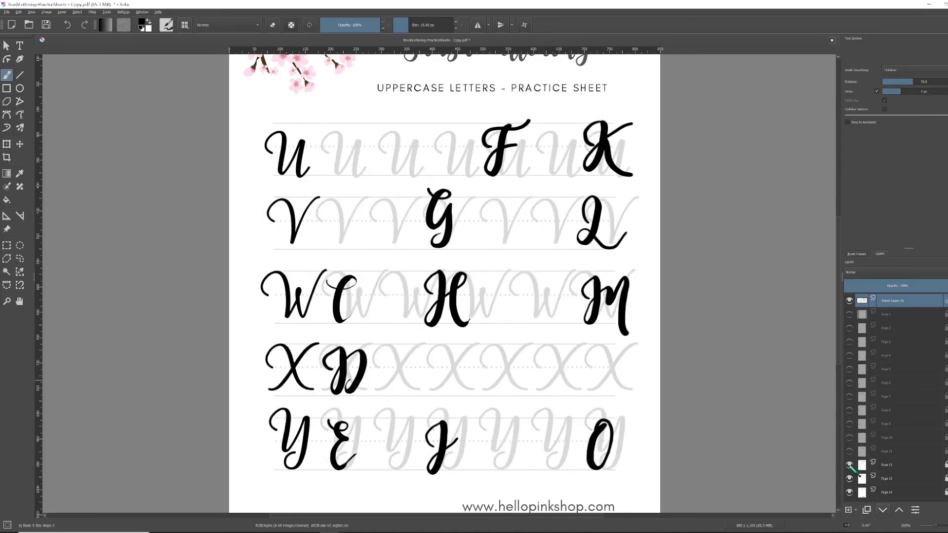
left_click(848, 465)
left_click(849, 465)
scroll(833, 301, "down", 3)
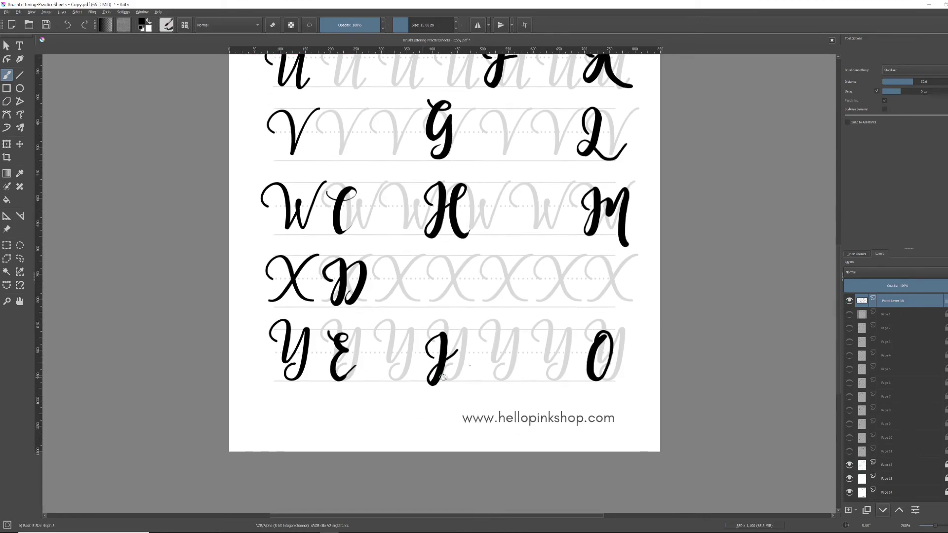
mouse_move(492, 322)
left_mouse_down()
mouse_move(492, 359)
mouse_move(516, 342)
mouse_move(504, 380)
mouse_move(496, 373)
left_mouse_up()
left_click(849, 464)
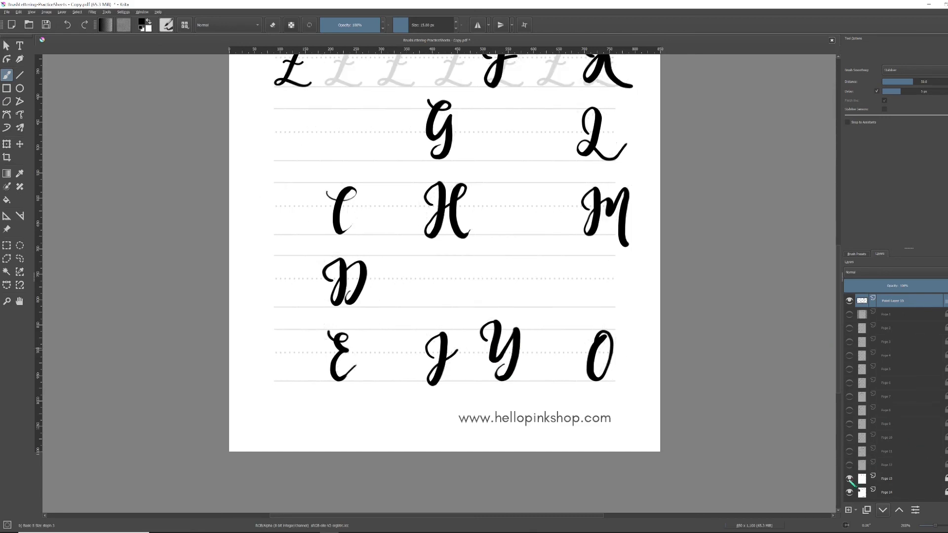
Step: Hide Page 13 to leave the plain lined sheet, scroll to the top, and open Select a Colour
left_click(848, 478)
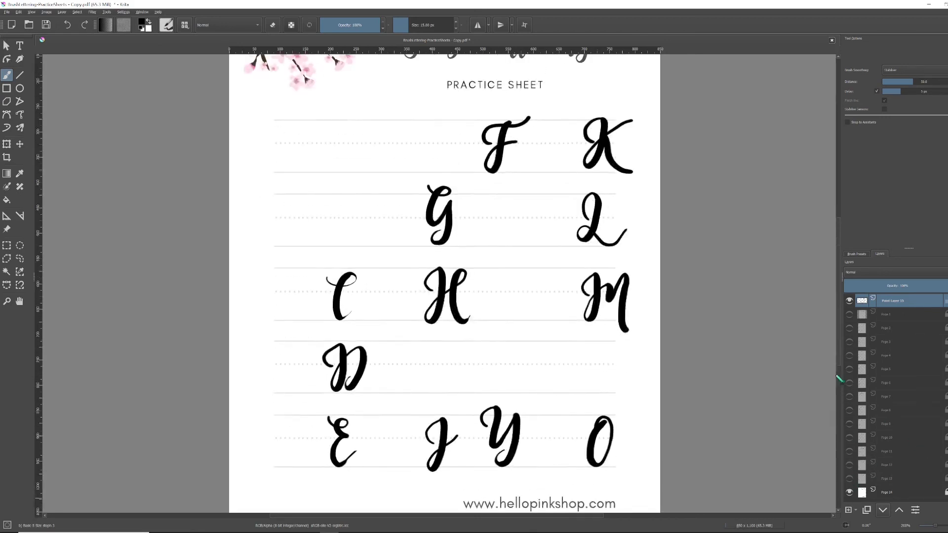
left_click(849, 492)
left_click(849, 492)
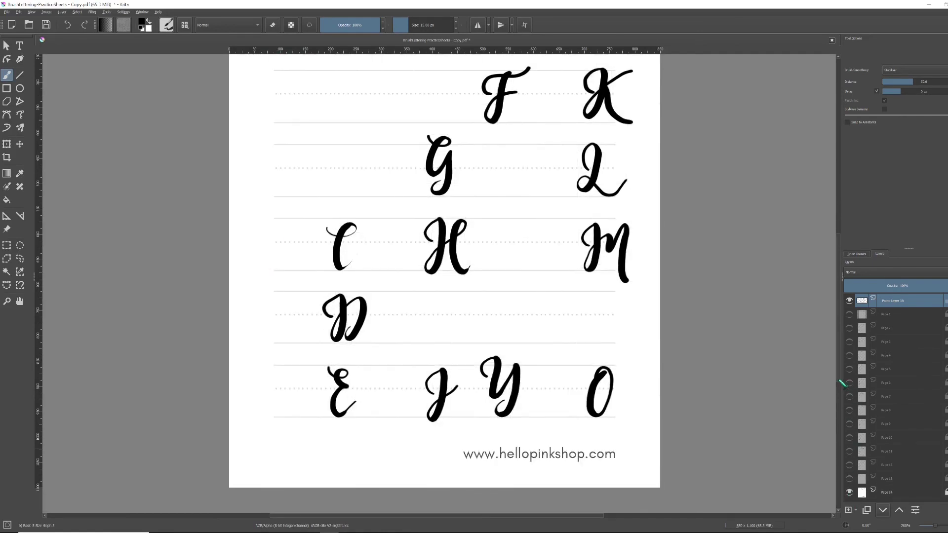
scroll(841, 382, "up", 3)
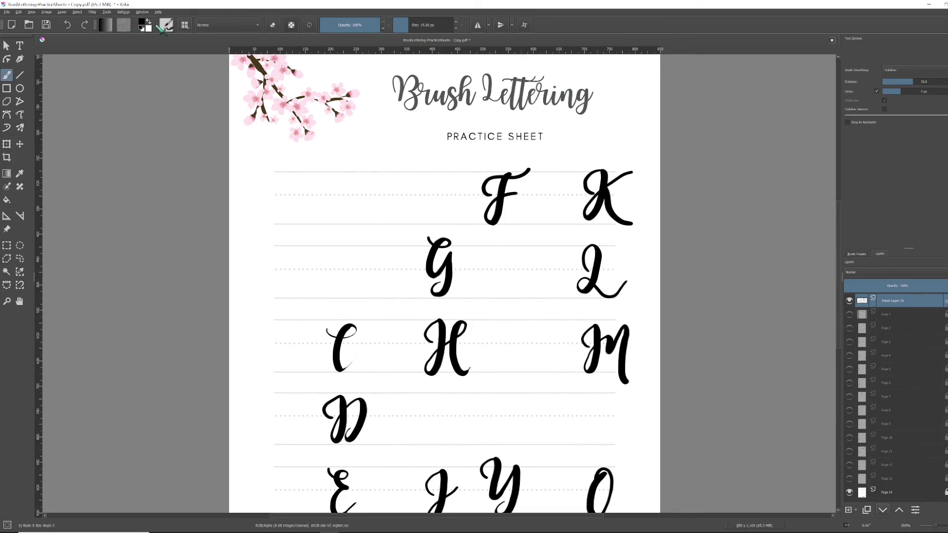
left_click(144, 25)
Step: Set the painting colour to red (209,99,99)
left_click(145, 25)
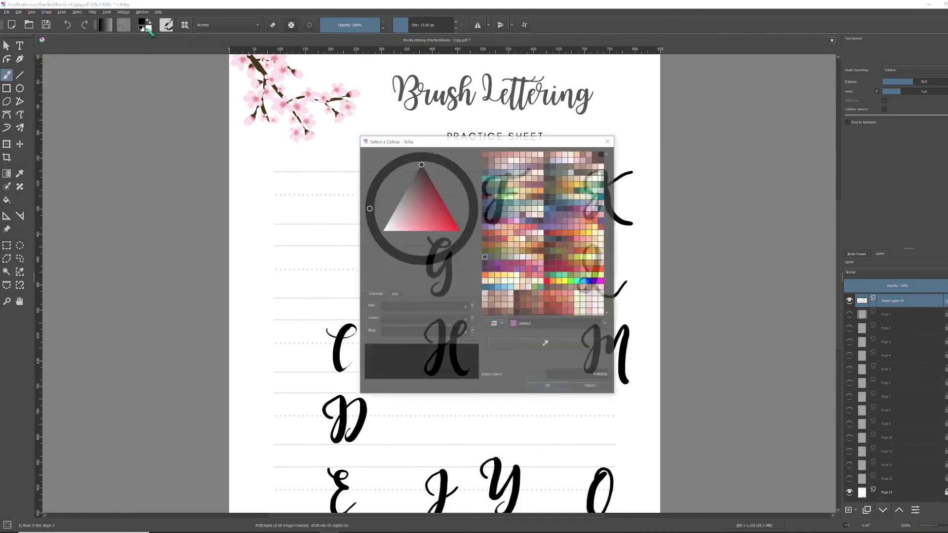
left_click(422, 218)
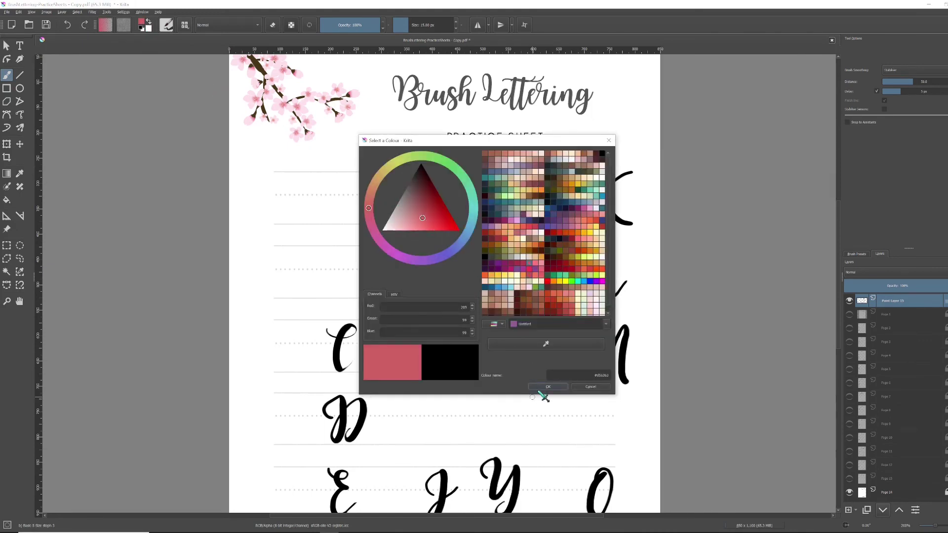
left_click(547, 387)
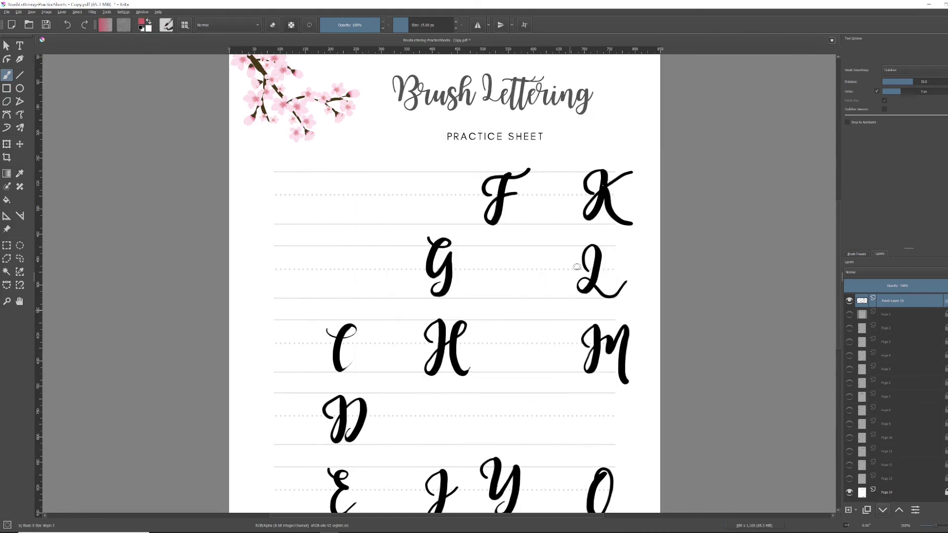
Step: Paint over the traced K with a roughly 246 px brush and show the Drills page again
left_click(428, 29)
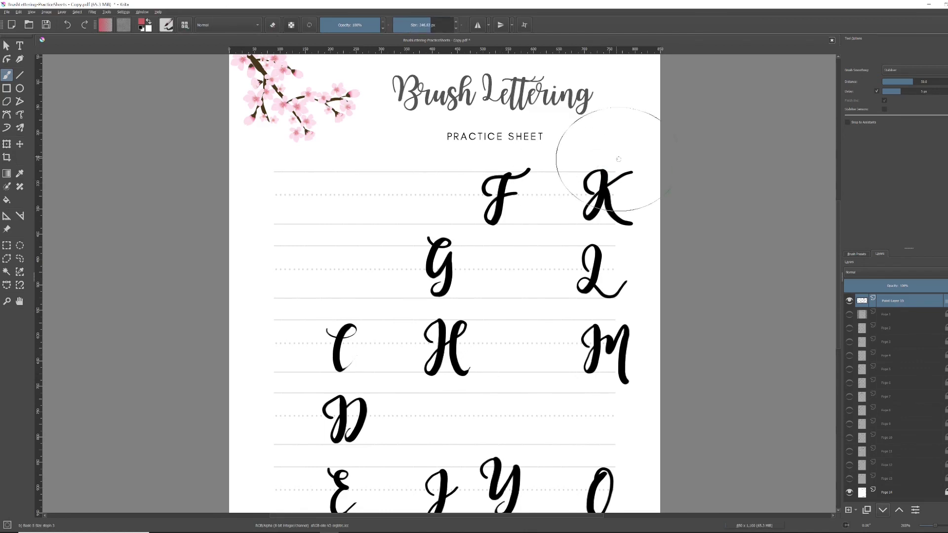
left_click(590, 178)
left_click_drag(590, 179, 619, 200)
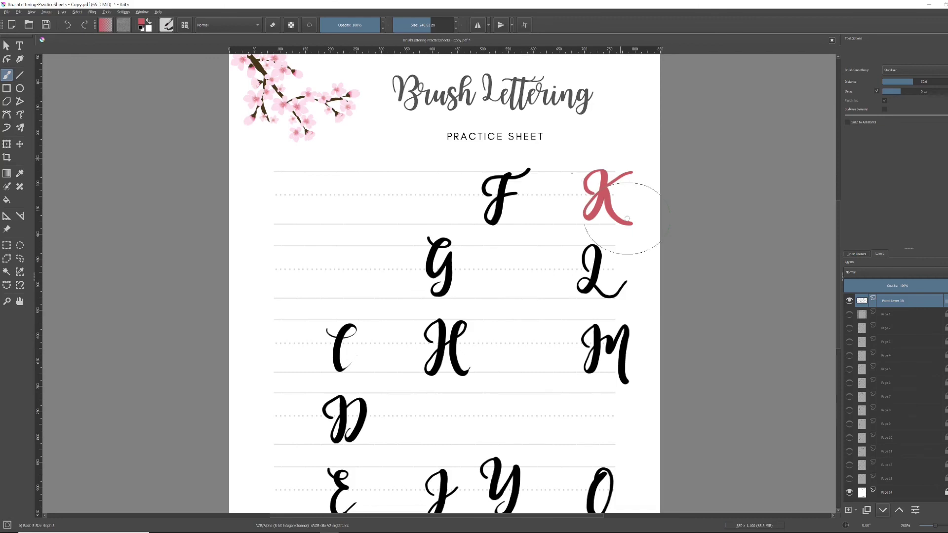
left_click(849, 314)
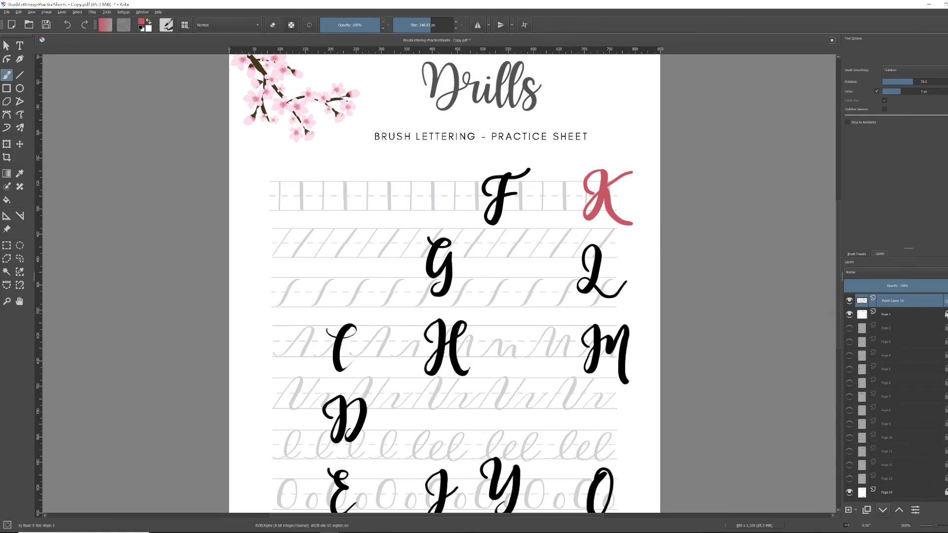
Step: Paint the F red, then switch the colour to blue and repaint the G and M
left_click_drag(538, 148, 481, 200)
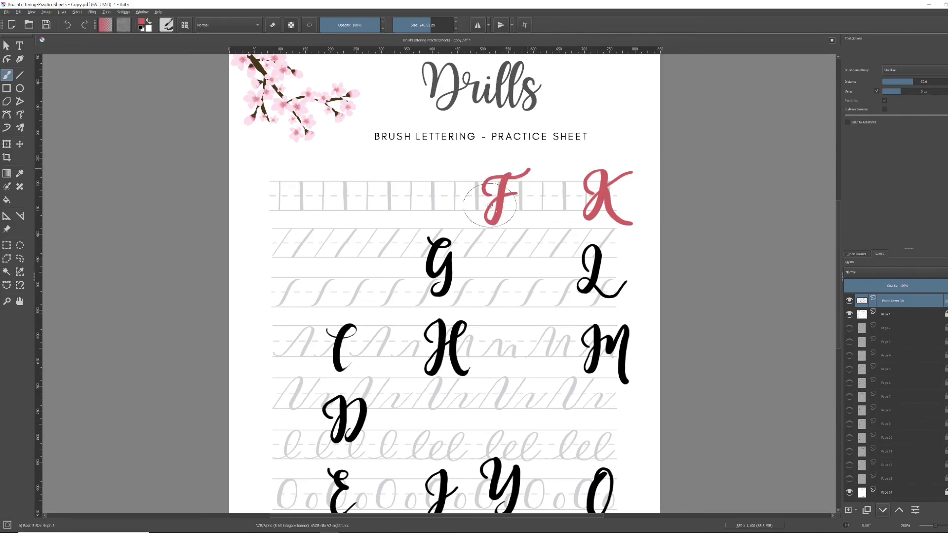
left_click(141, 22)
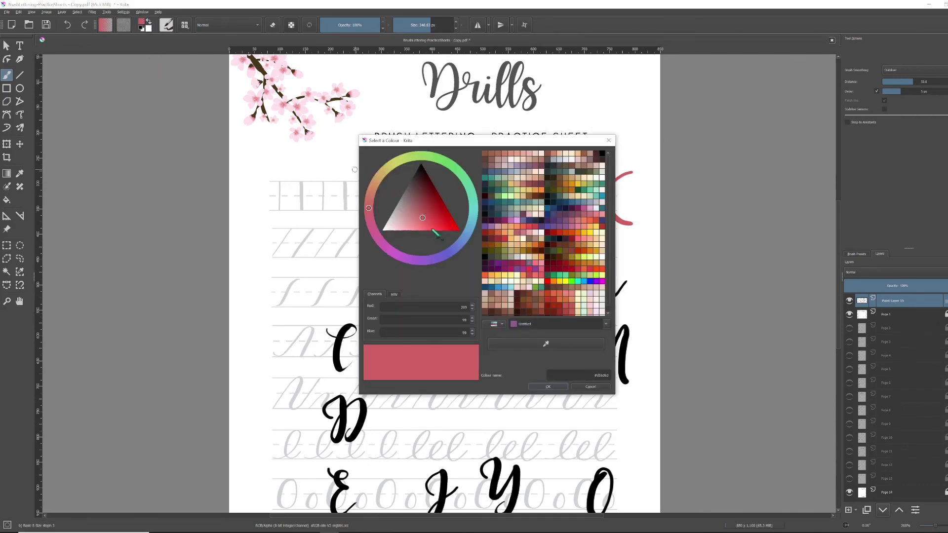
left_click(461, 244)
left_click(546, 387)
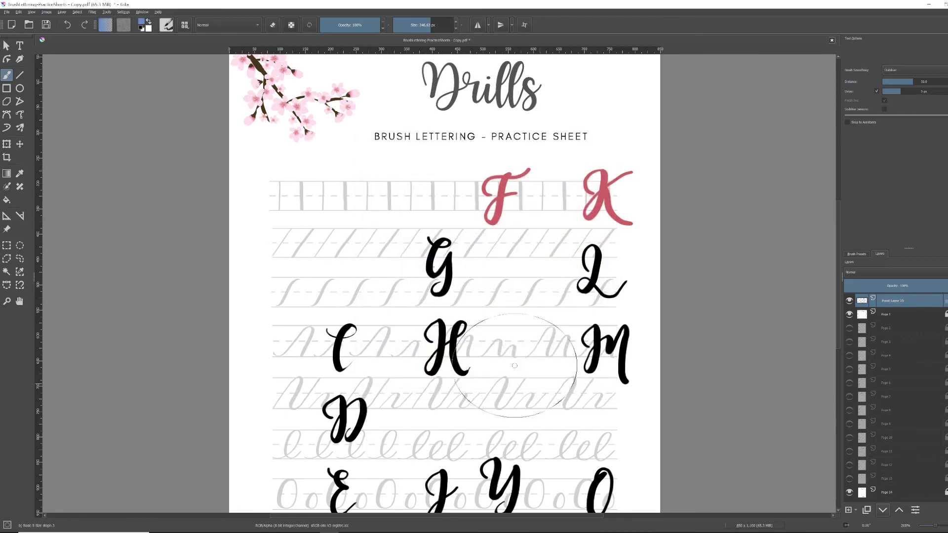
left_click_drag(433, 213, 434, 269)
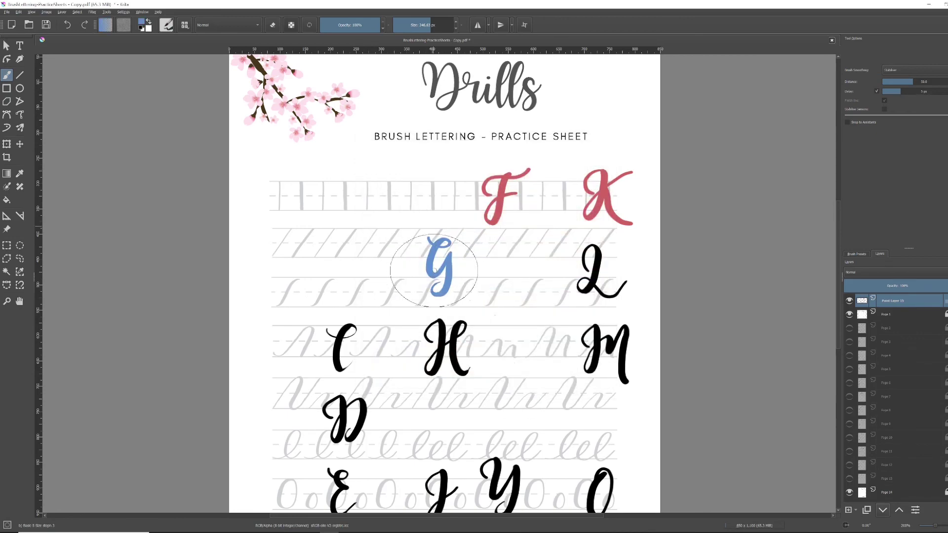
mouse_move(587, 328)
left_mouse_down()
mouse_move(592, 350)
mouse_move(615, 358)
mouse_move(624, 336)
mouse_move(592, 340)
mouse_move(610, 348)
left_mouse_up()
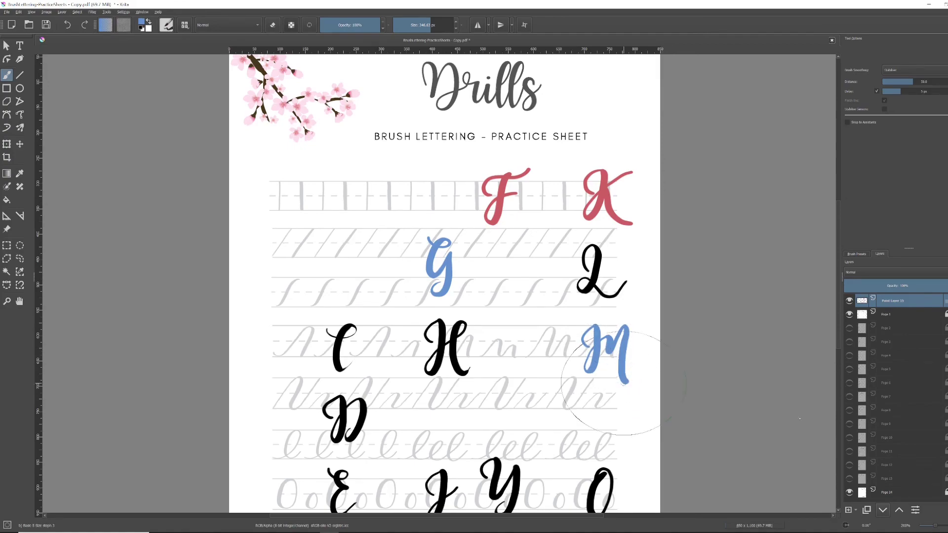